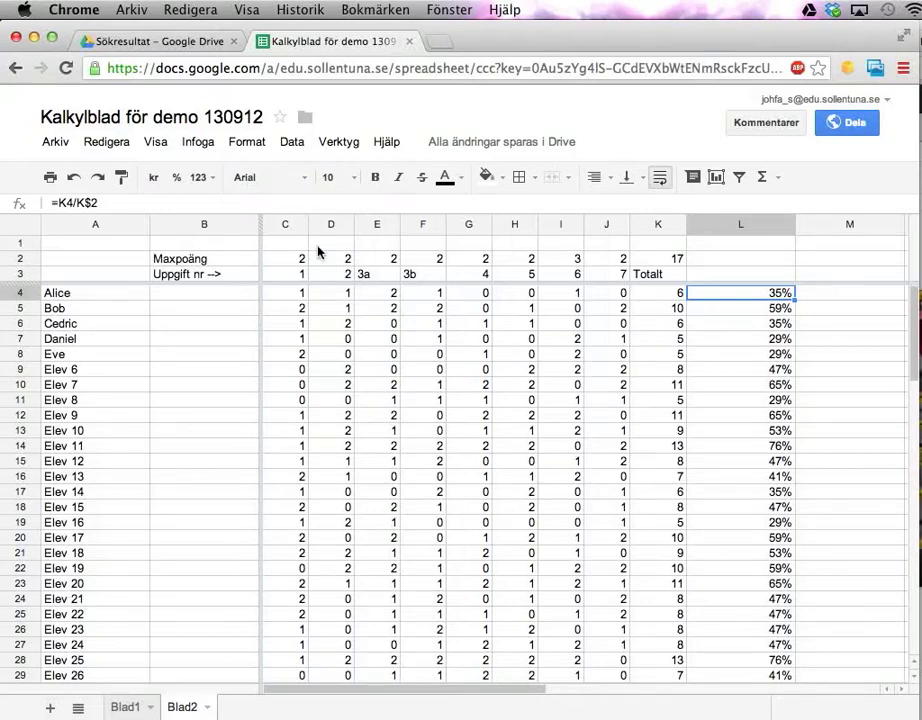
{"action": "left_click_drag", "start_coordinate": [298, 273], "coordinate": [416, 283]}
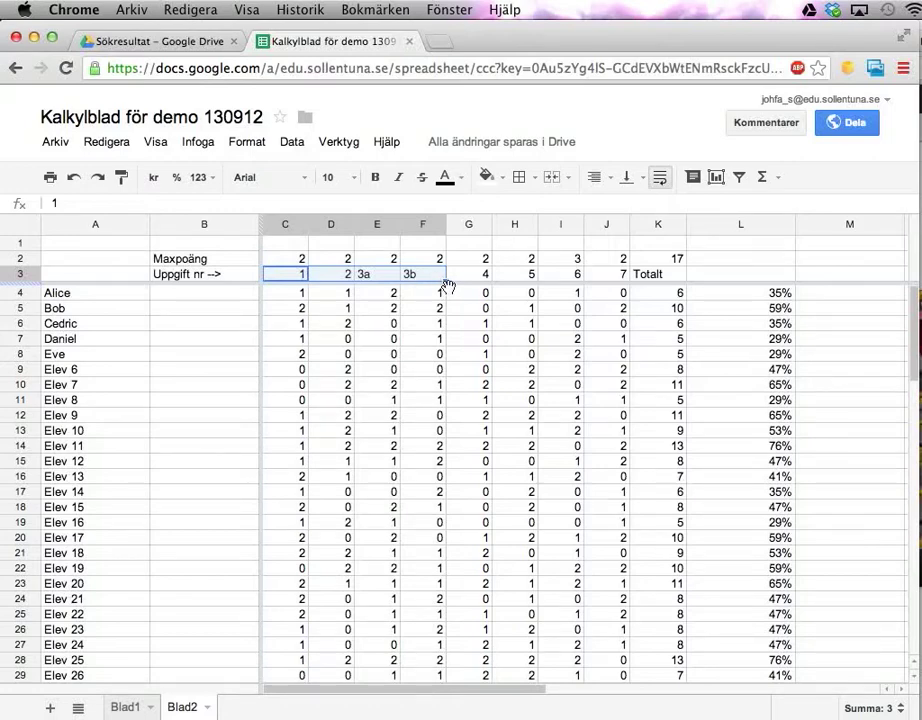
{"action": "left_click_drag", "start_coordinate": [470, 277], "coordinate": [620, 284]}
{"action": "left_click", "coordinate": [553, 280]}
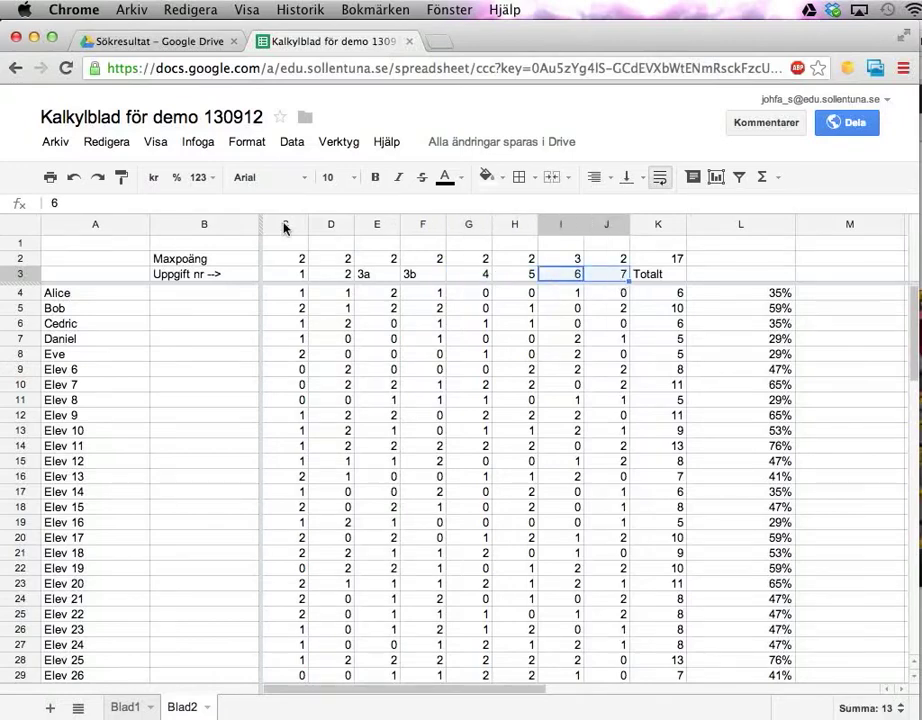
{"action": "left_click_drag", "start_coordinate": [295, 247], "coordinate": [418, 276]}
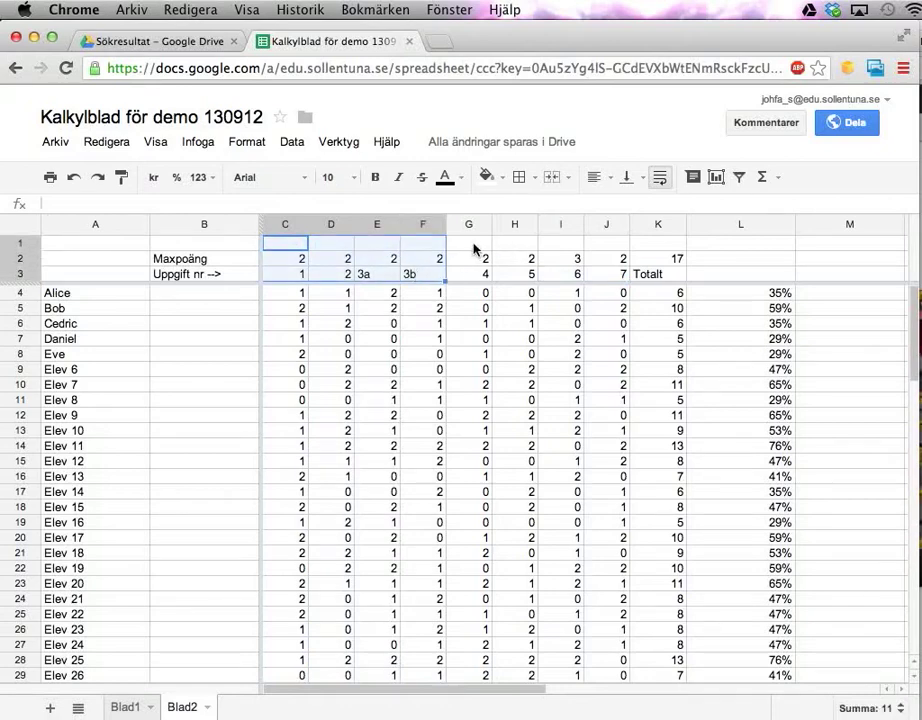
{"action": "left_click_drag", "start_coordinate": [477, 246], "coordinate": [603, 280]}
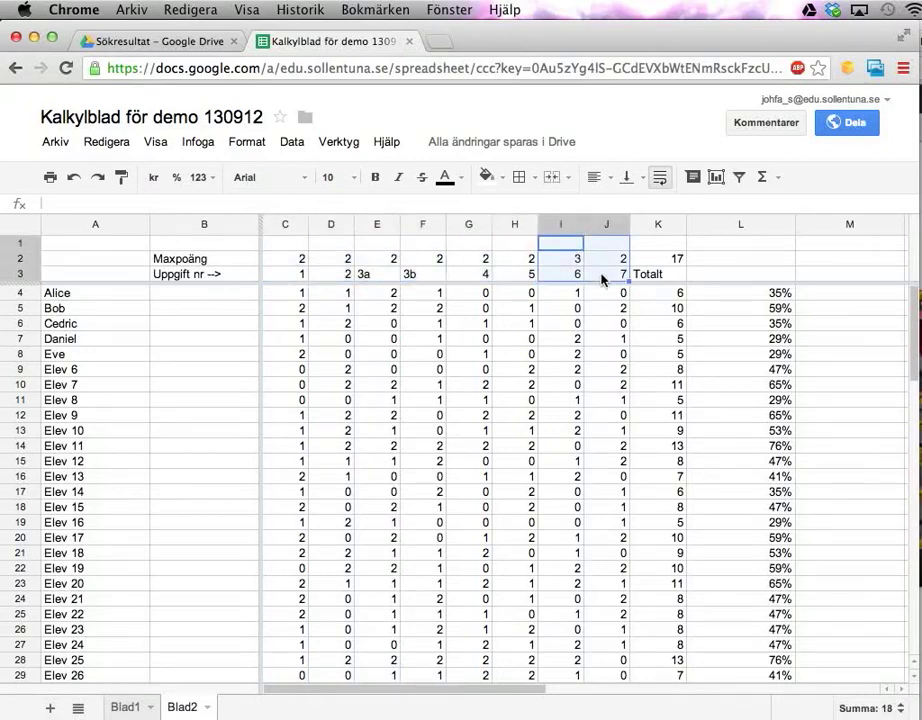
{"action": "left_click", "coordinate": [287, 245]}
{"action": "left_click", "coordinate": [422, 278]}
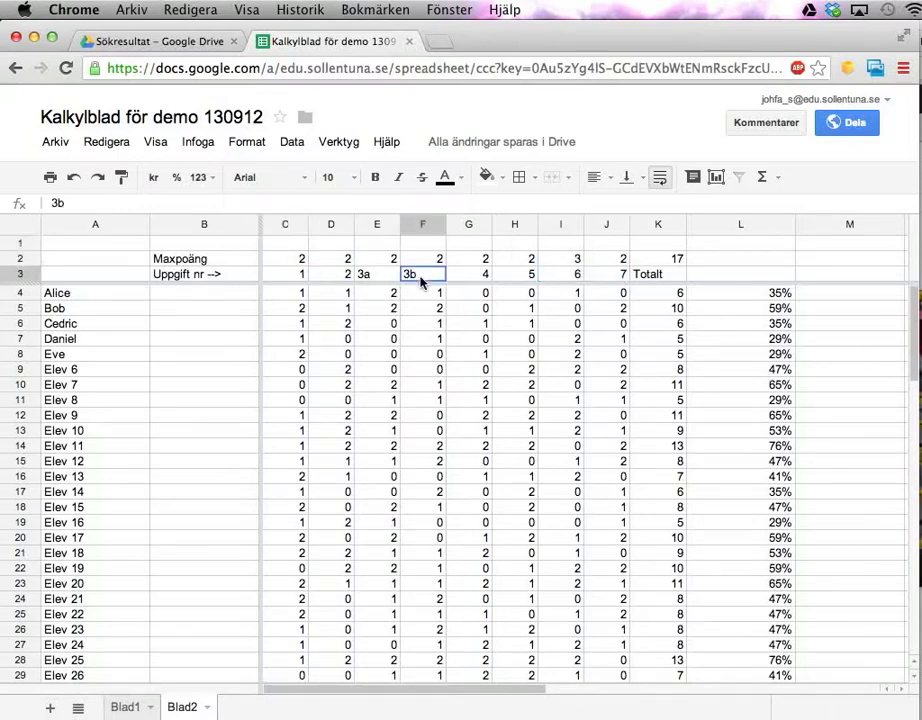
Enter the heading Ekvationer in cell C1 and merge cells C1 to F1 above tasks 1 to 3b
{"action": "left_click", "coordinate": [296, 245]}
{"action": "type", "text": "Ekvation"}
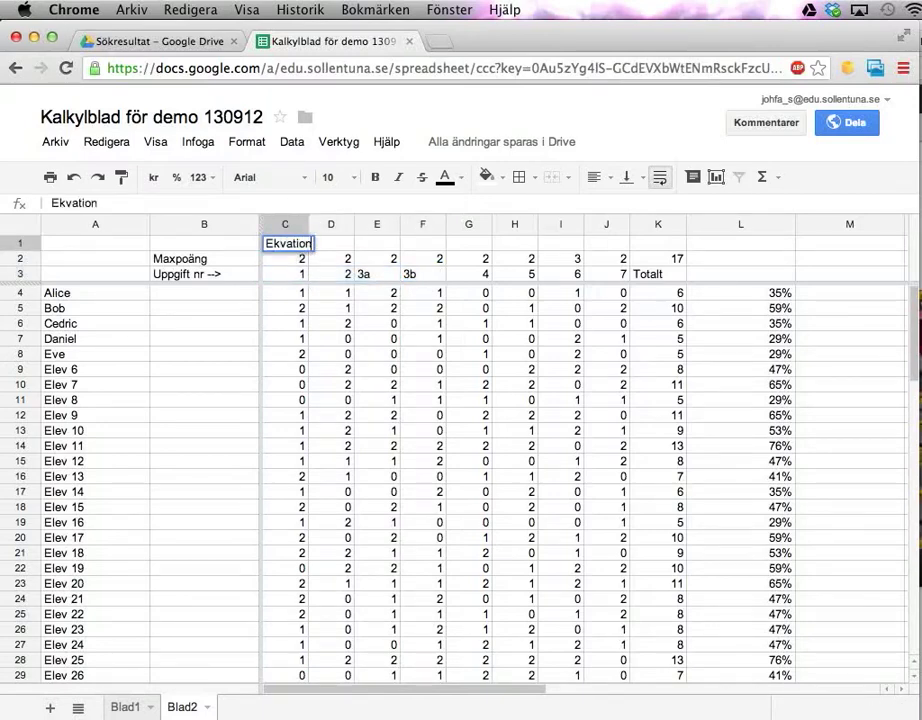
{"action": "key", "text": "Return"}
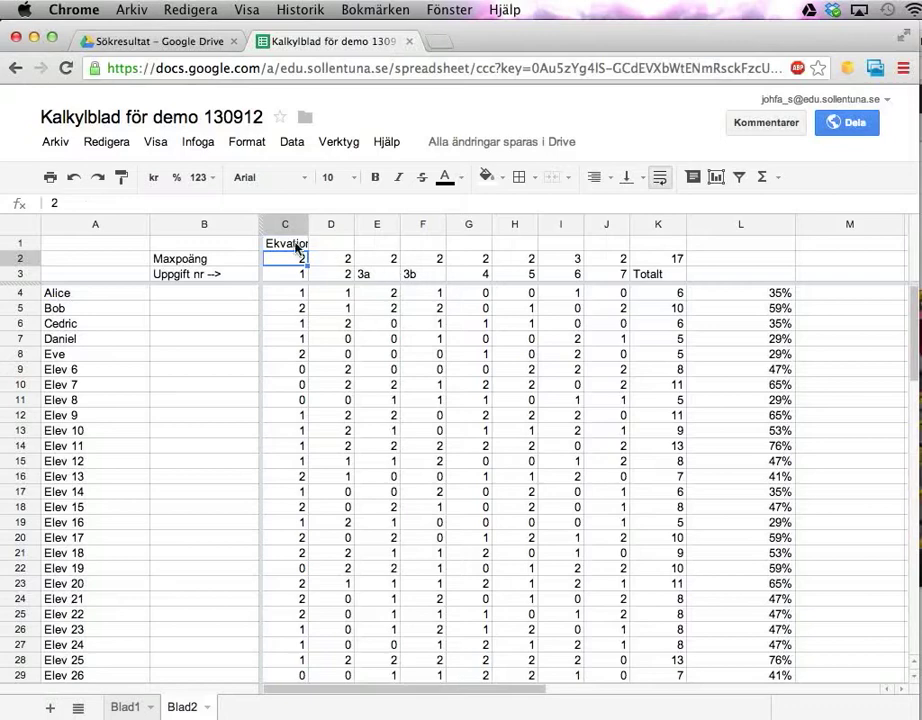
{"action": "left_click", "coordinate": [333, 243]}
{"action": "left_click", "coordinate": [370, 245]}
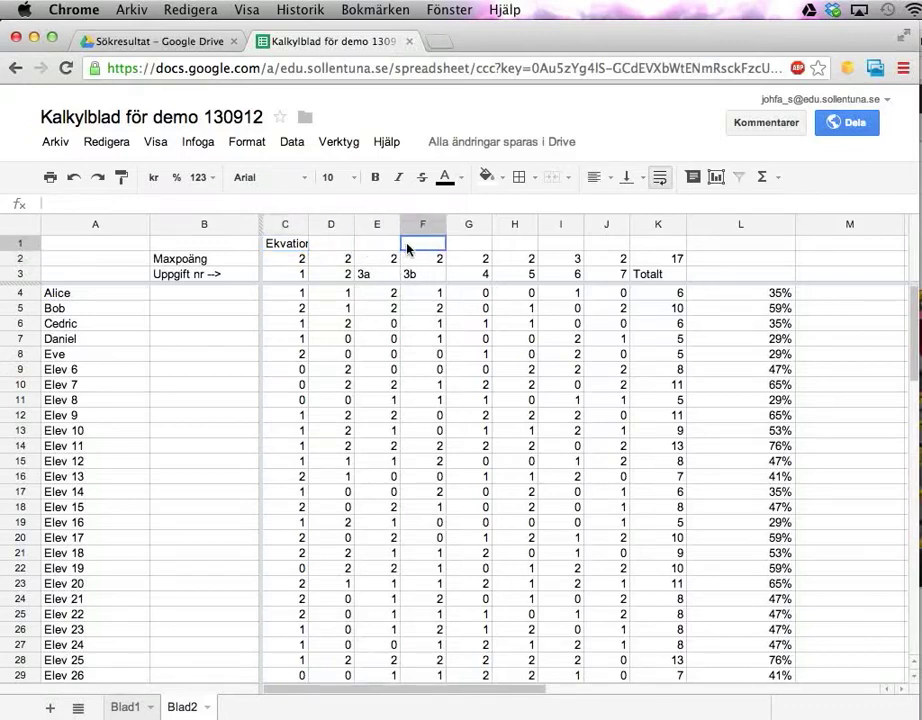
{"action": "left_click_drag", "start_coordinate": [298, 245], "coordinate": [418, 243]}
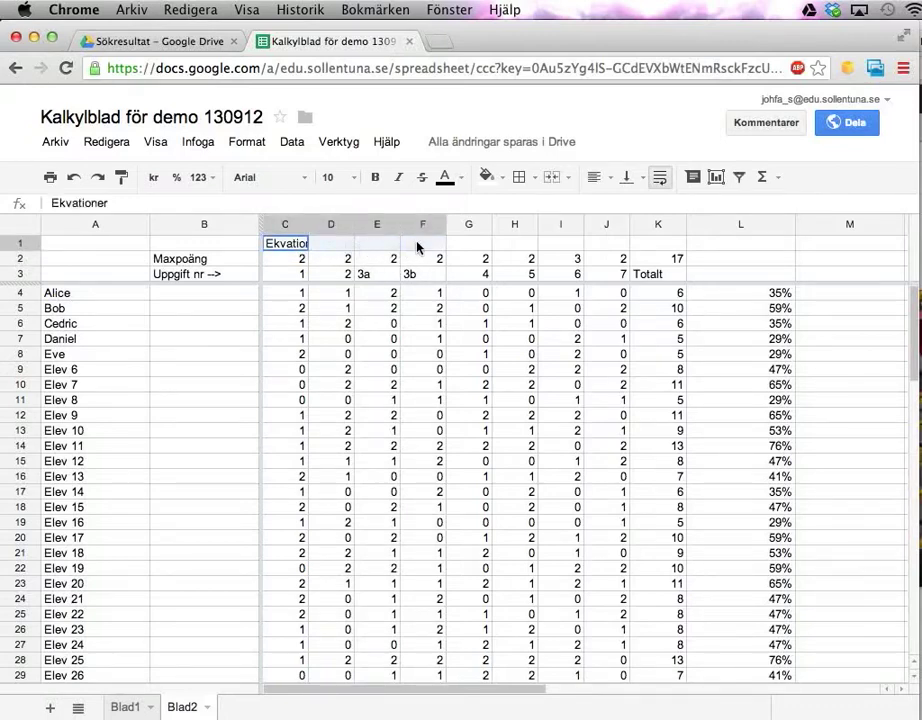
{"action": "left_click", "coordinate": [550, 177]}
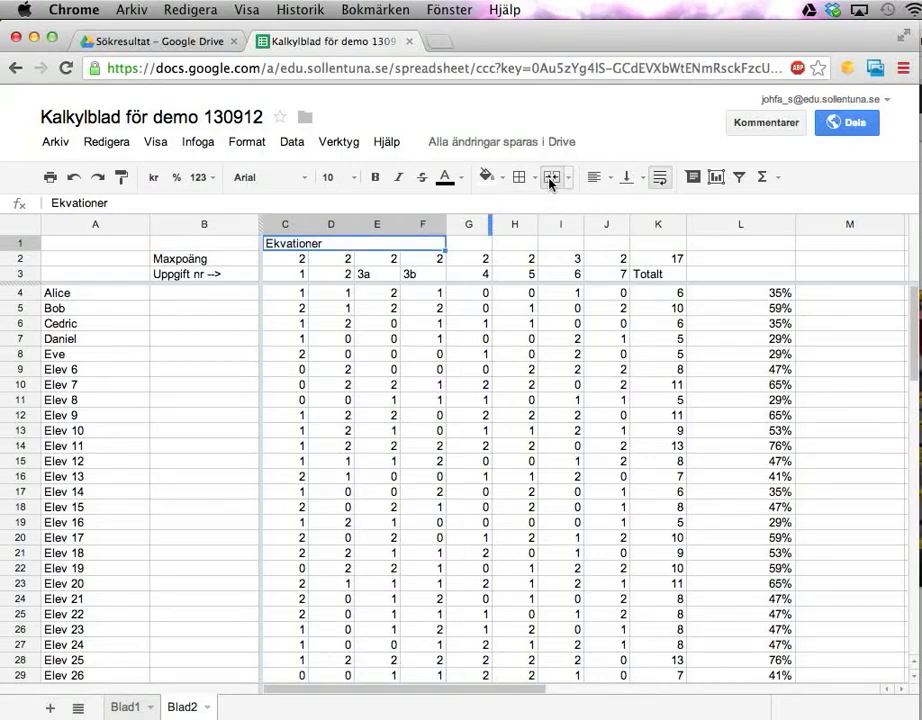
Centre the merged Ekvationer heading horizontally above its task columns
{"action": "left_click", "coordinate": [428, 353]}
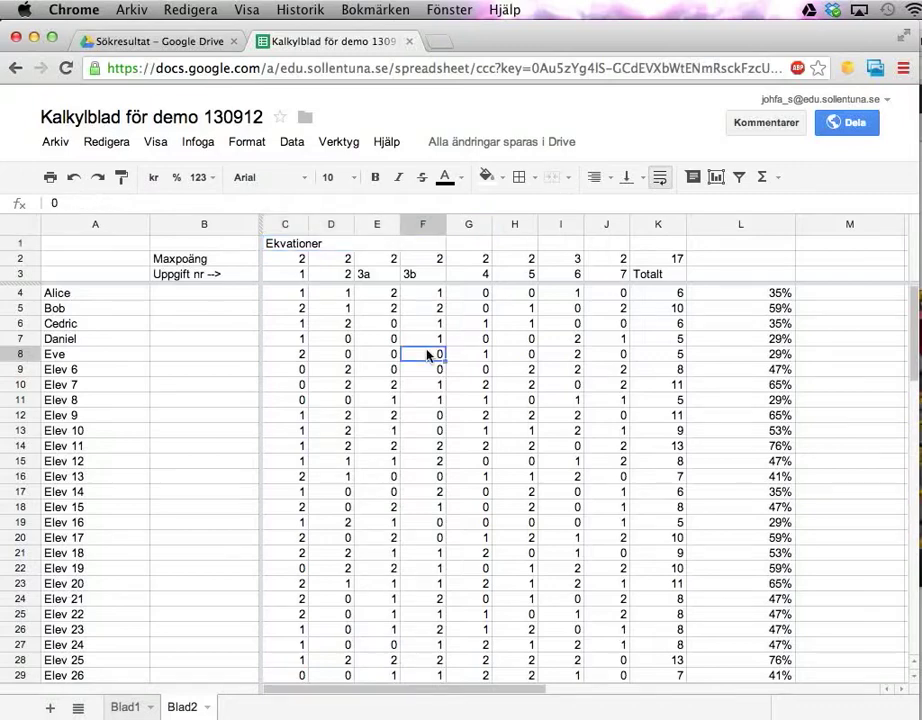
{"action": "left_click", "coordinate": [338, 248]}
{"action": "left_click_drag", "start_coordinate": [302, 261], "coordinate": [420, 282]}
{"action": "left_click", "coordinate": [413, 245]}
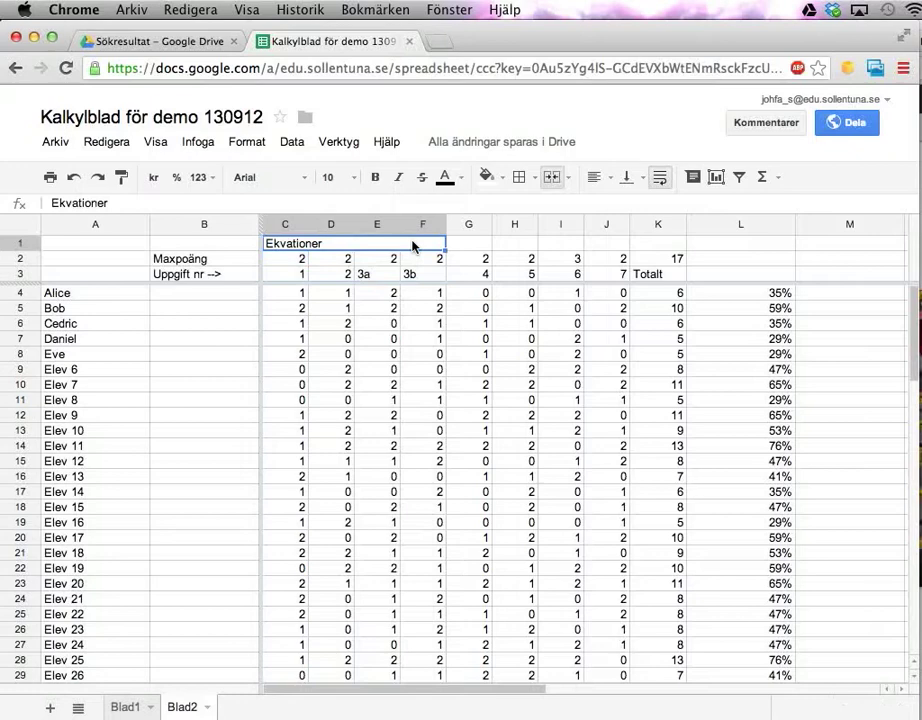
{"action": "left_click", "coordinate": [601, 181]}
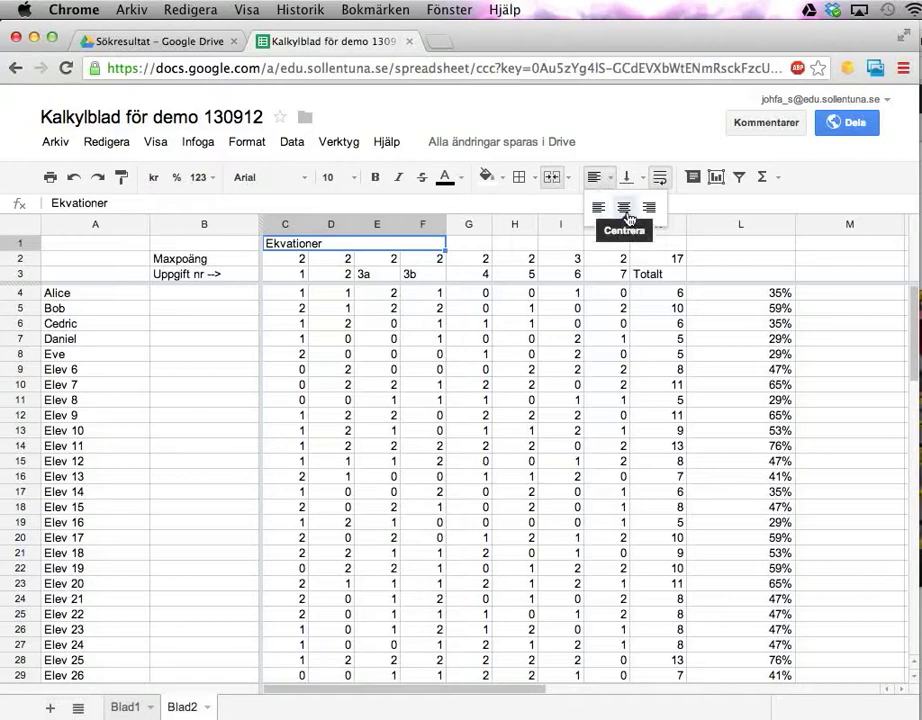
{"action": "left_click", "coordinate": [627, 214]}
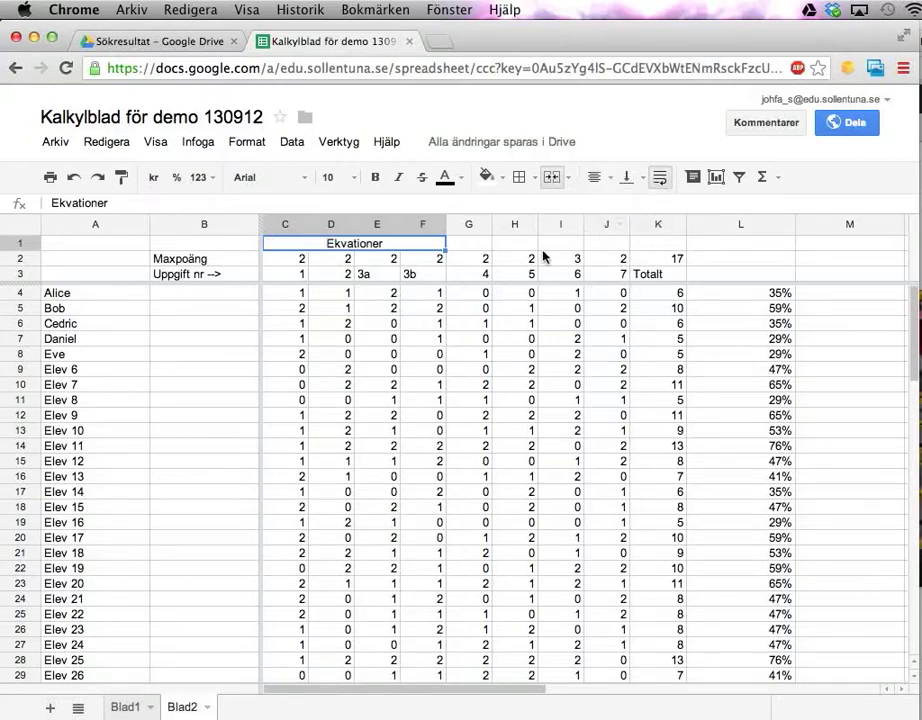
Merge cells G1 and H1 above tasks 4 and 5 and enter the heading Bråkräkning
{"action": "left_click_drag", "start_coordinate": [477, 246], "coordinate": [517, 247]}
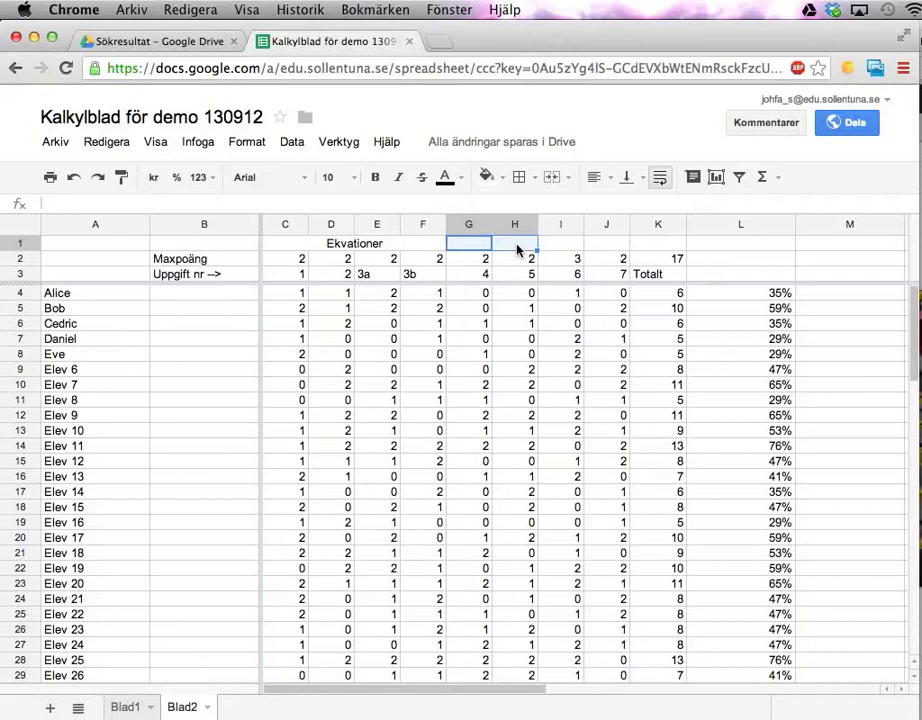
{"action": "left_click", "coordinate": [551, 178]}
{"action": "type", "text": "Bråkräkning"}
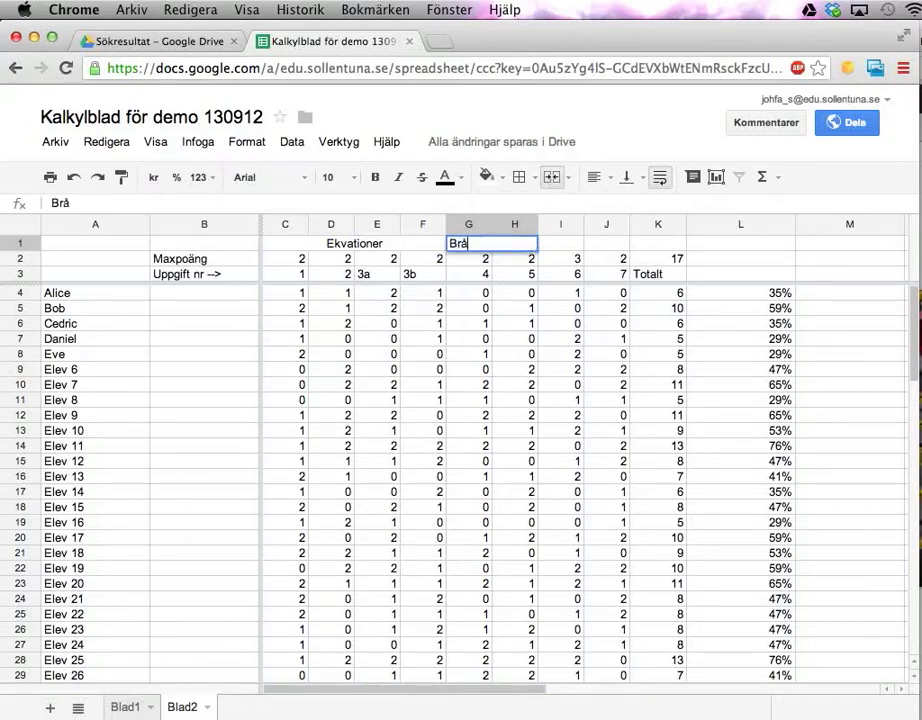
{"action": "key", "text": "Return"}
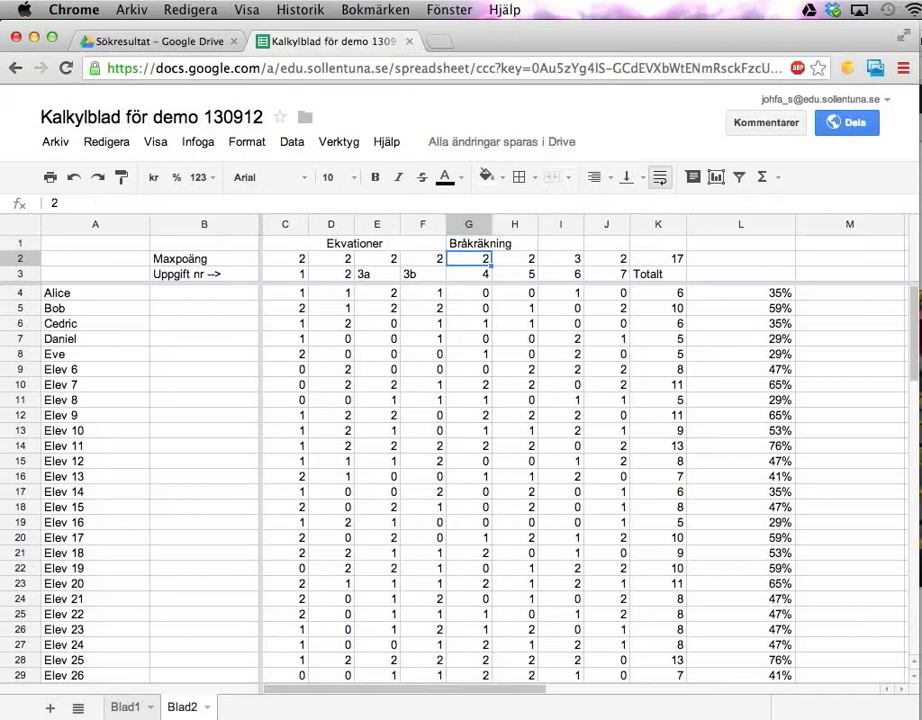
Merge cells I1 and J1 above tasks 6 and 7 and enter the heading Negativa tal
{"action": "left_click", "coordinate": [607, 243]}
{"action": "left_click", "coordinate": [561, 243]}
{"action": "key", "text": "shift+Right"}
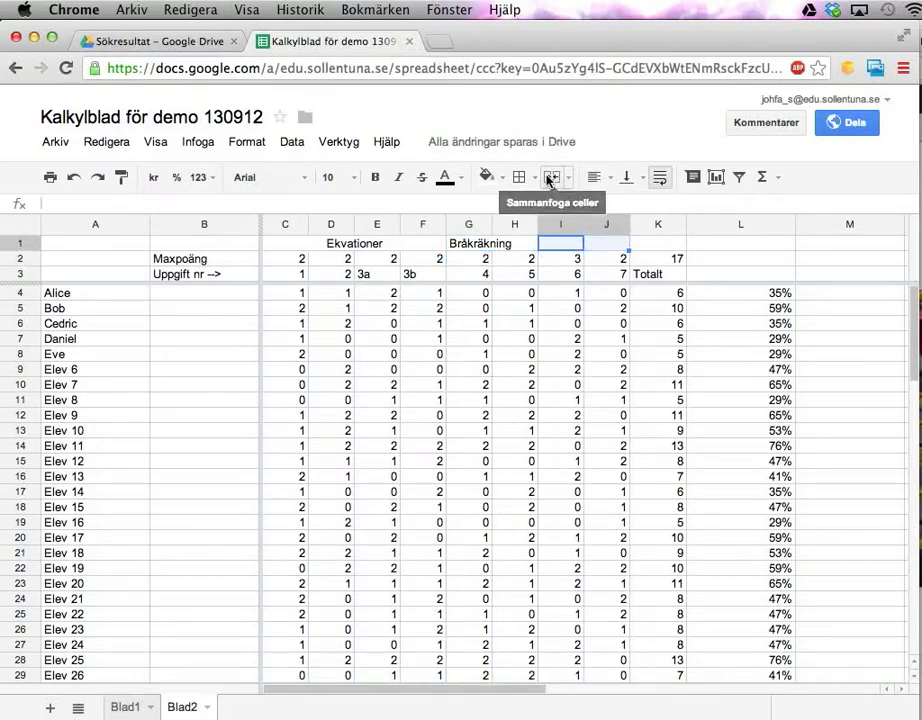
{"action": "left_click", "coordinate": [550, 178]}
{"action": "type", "text": "Negativa tal"}
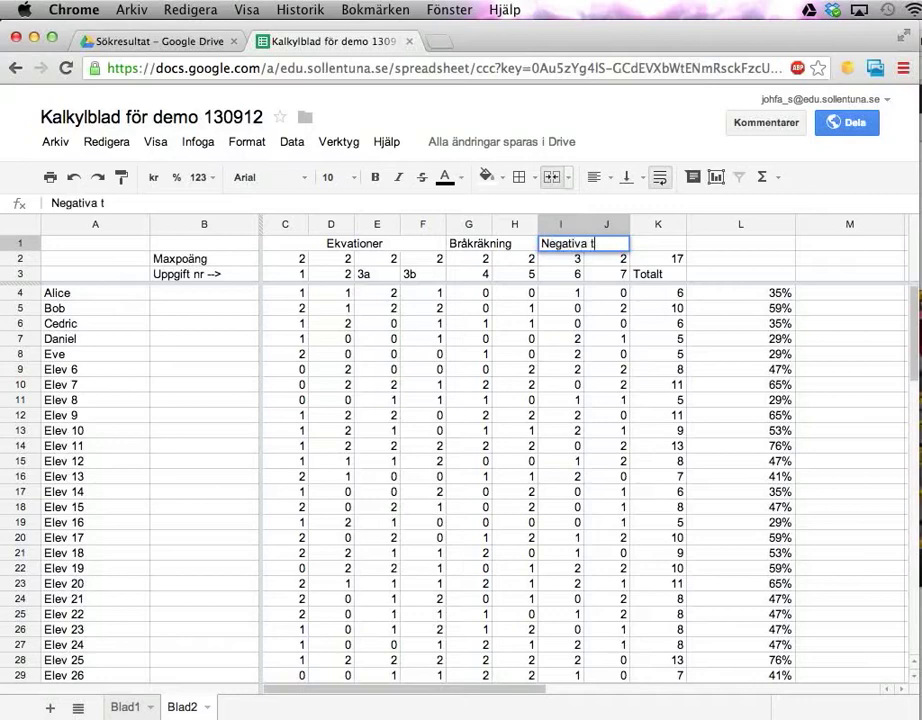
{"action": "key", "text": "Return"}
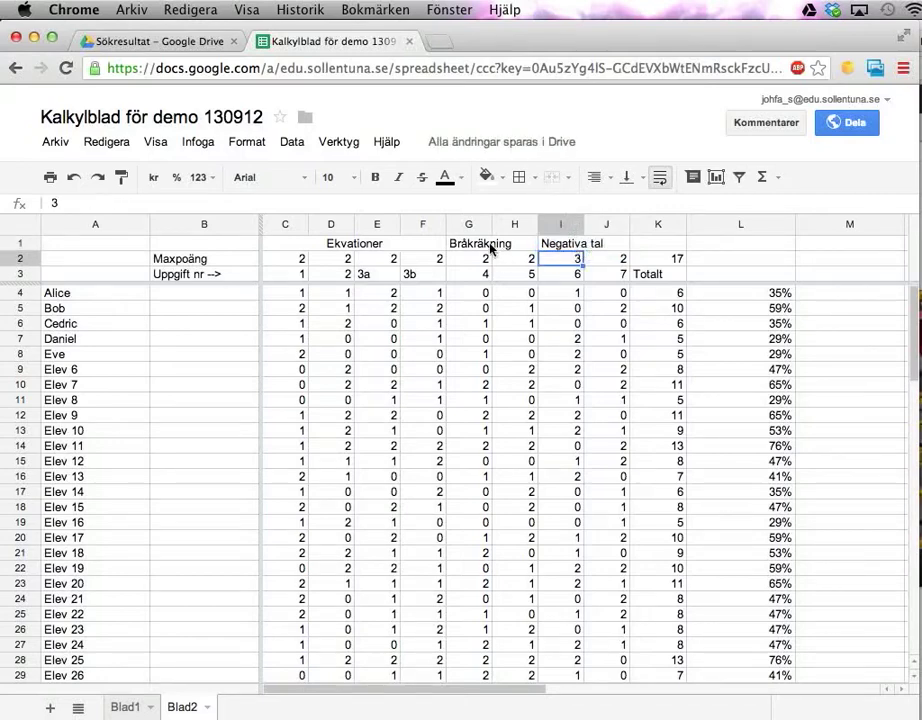
Centre all three category headings in row 1 horizontally, from Ekvationer to Negativa tal
{"action": "left_click_drag", "start_coordinate": [405, 243], "coordinate": [574, 252]}
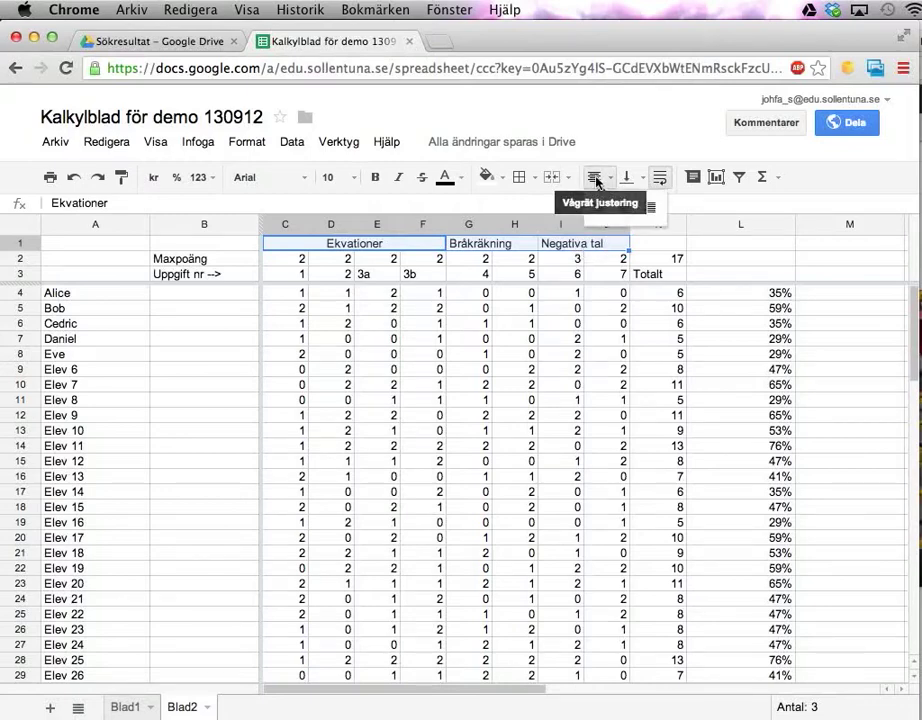
{"action": "left_click", "coordinate": [597, 181]}
{"action": "left_click", "coordinate": [627, 208]}
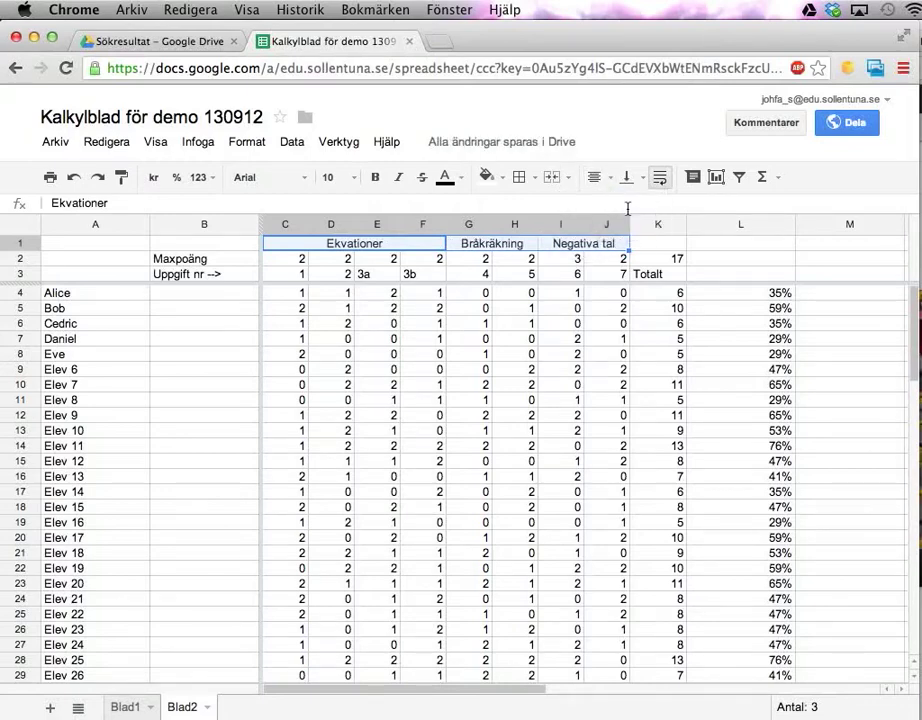
{"action": "left_click", "coordinate": [572, 271]}
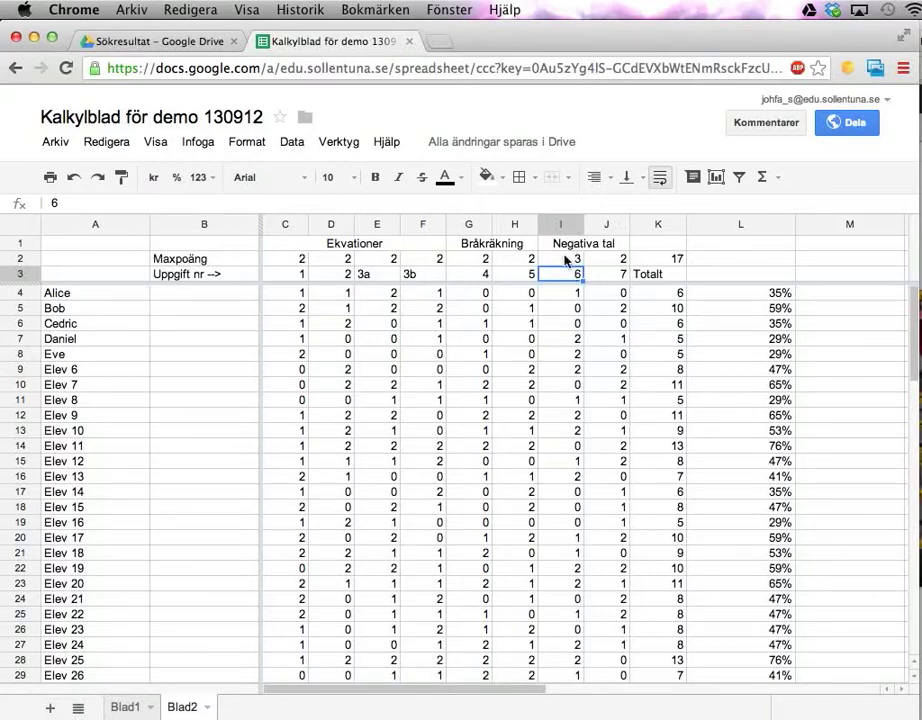
Enter the column heading Ekvationer in cell M3
{"action": "left_click", "coordinate": [818, 273]}
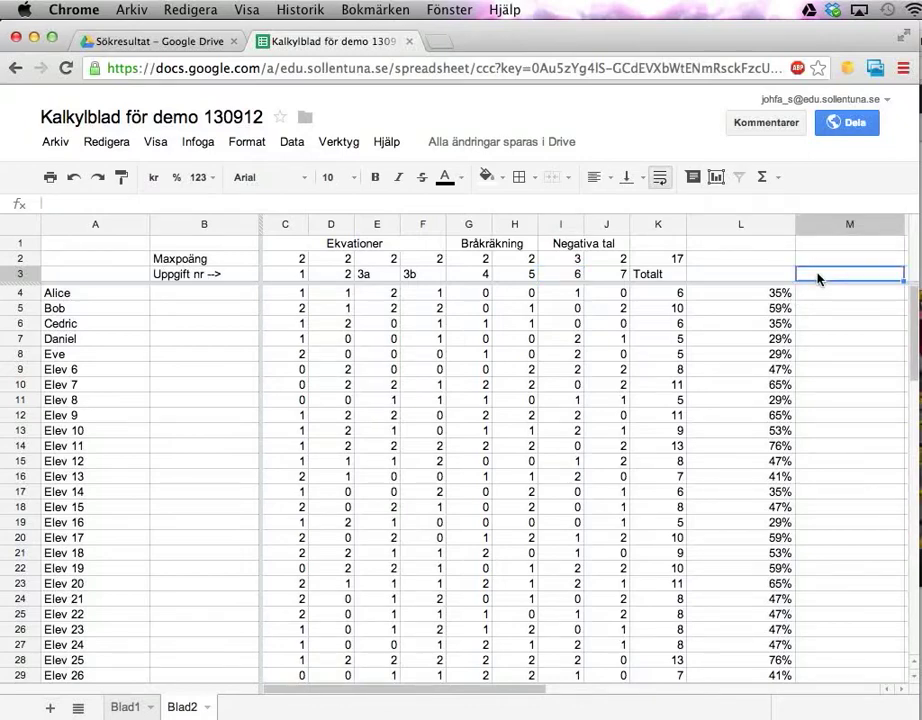
{"action": "type", "text": "Totalt"}
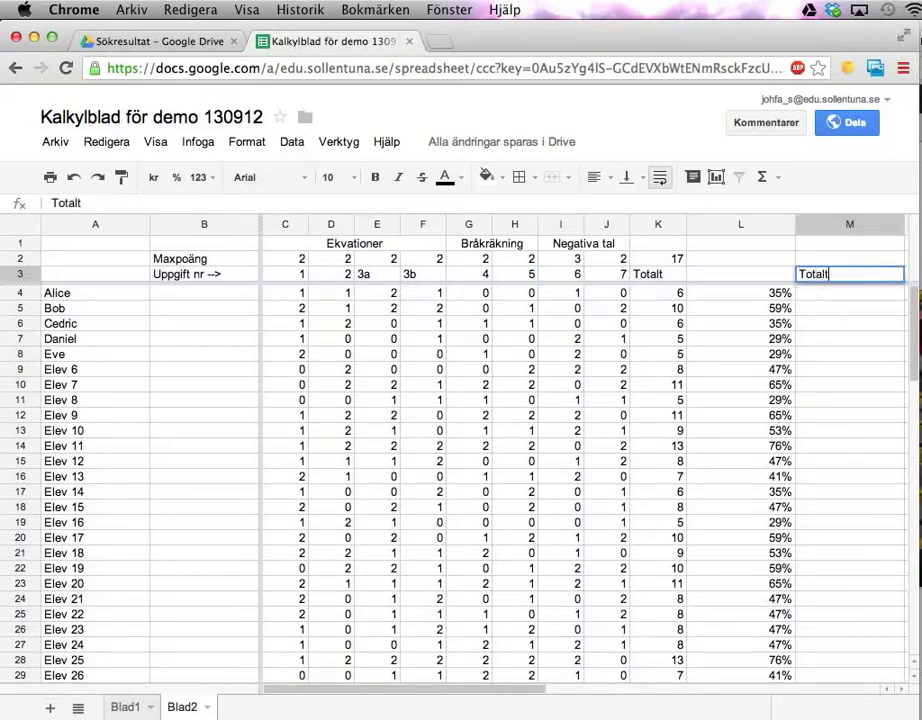
{"action": "key", "text": "BackSpace"}
{"action": "key", "text": "BackSpace"}
{"action": "key", "text": "BackSpace"}
{"action": "key", "text": "BackSpace"}
{"action": "key", "text": "BackSpace"}
{"action": "key", "text": "BackSpace"}
{"action": "type", "text": "Ekvationer"}
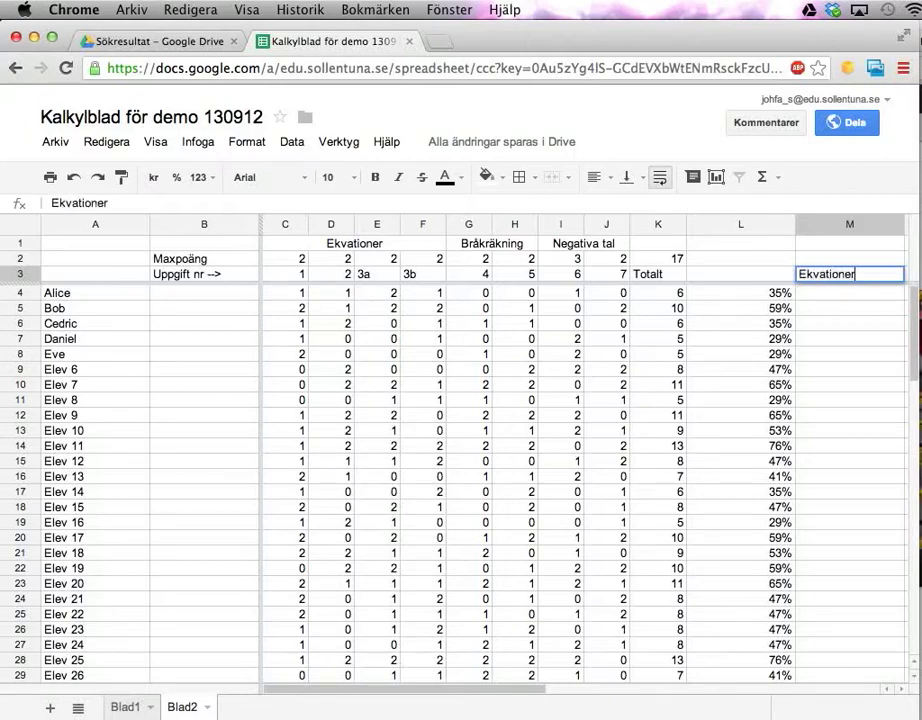
{"action": "key", "text": "Return"}
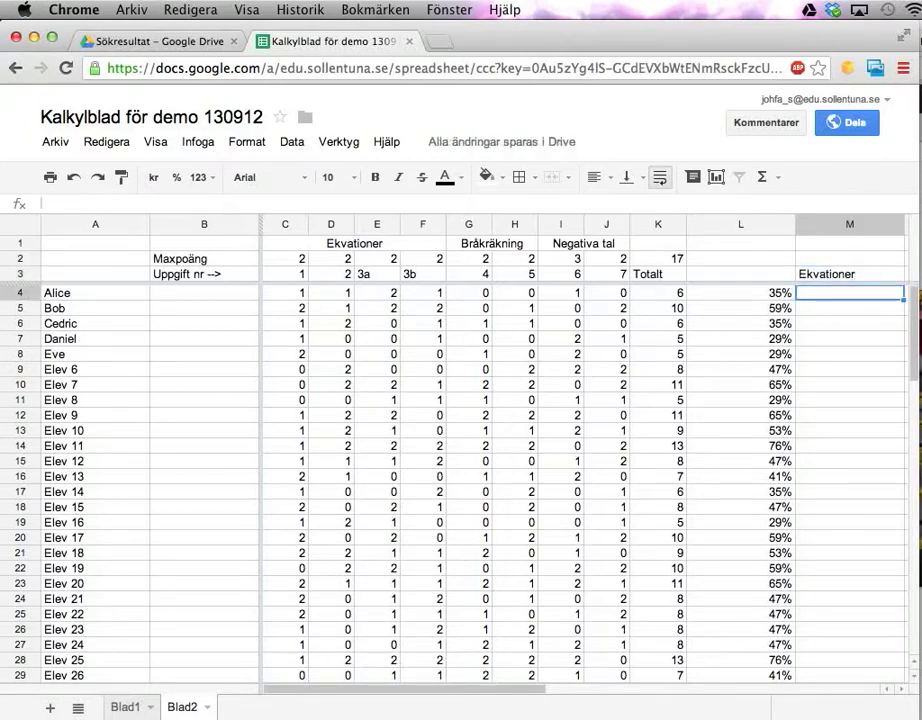
Calculate the first student's share of the equation points in M4 with =sum(C4:F4)/sum(C2:F2)
{"action": "type", "text": "="}
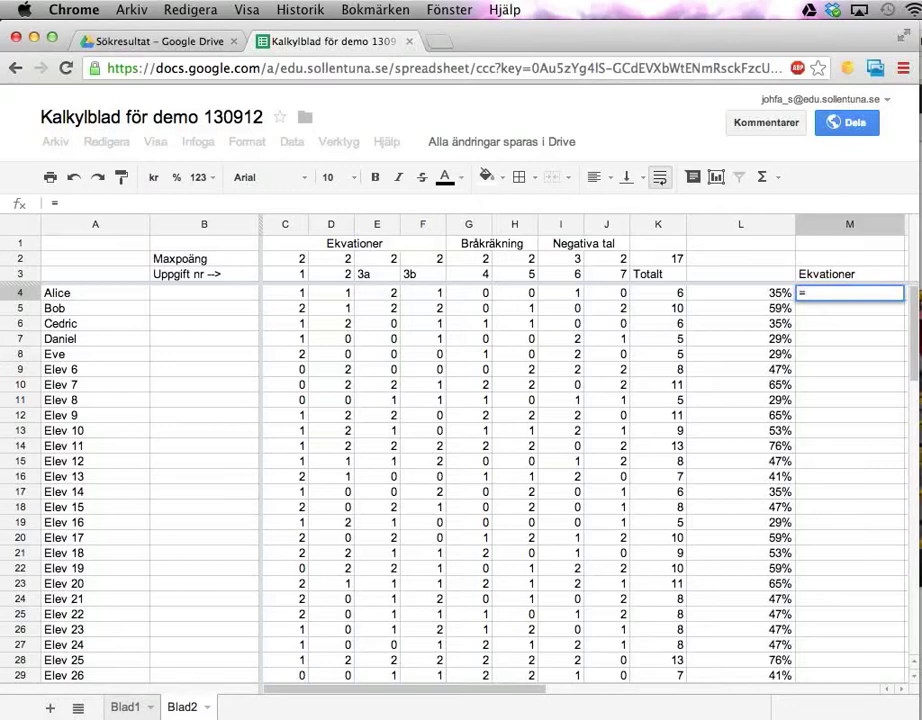
{"action": "type", "text": "sum("}
{"action": "left_click_drag", "start_coordinate": [289, 296], "coordinate": [435, 300]}
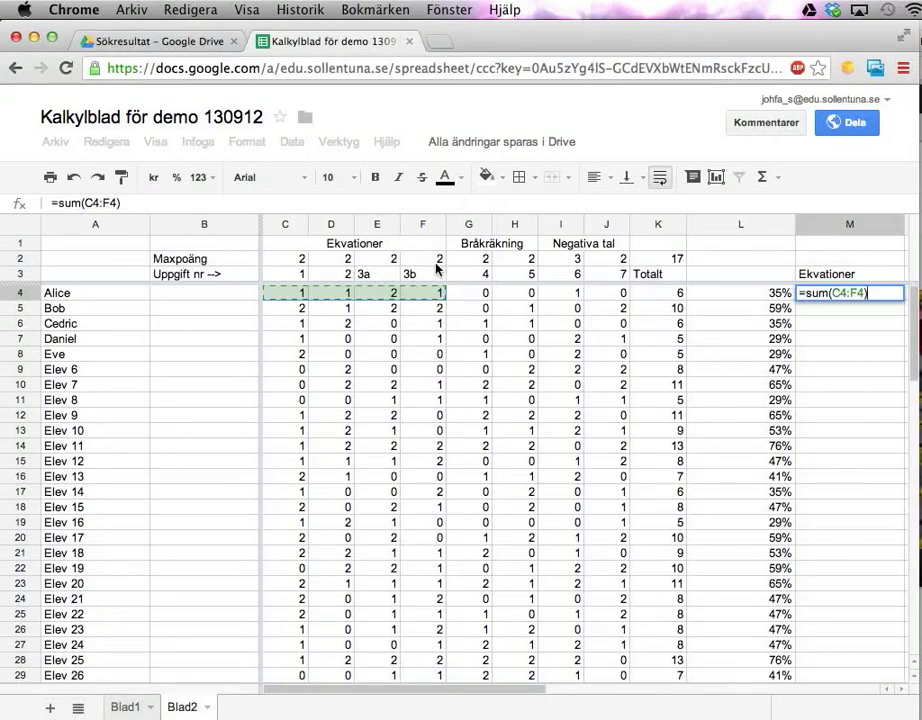
{"action": "type", "text": "/sum("}
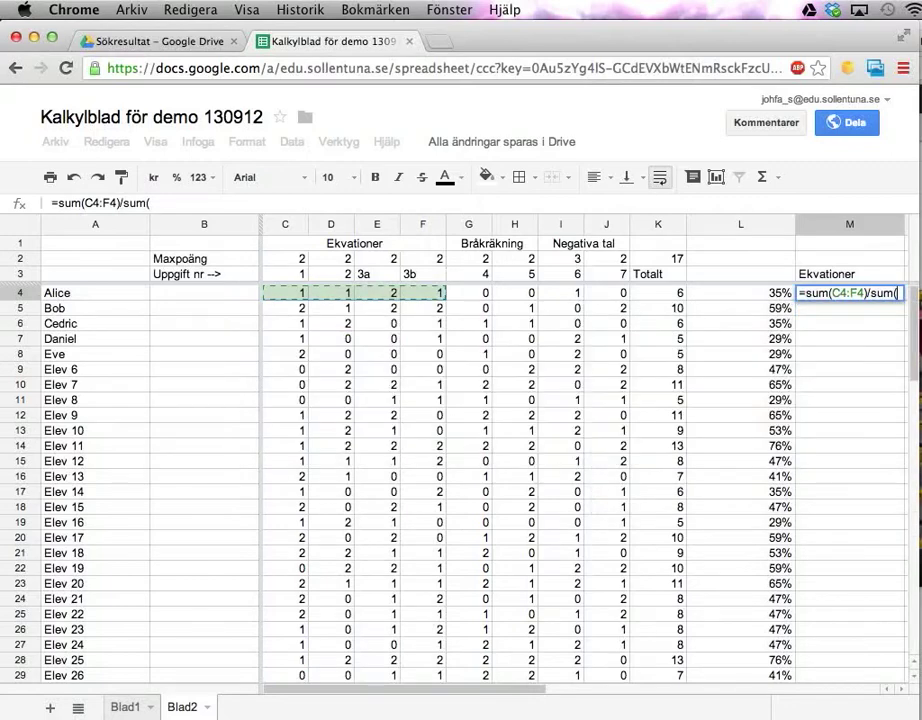
{"action": "left_click_drag", "start_coordinate": [300, 258], "coordinate": [427, 266]}
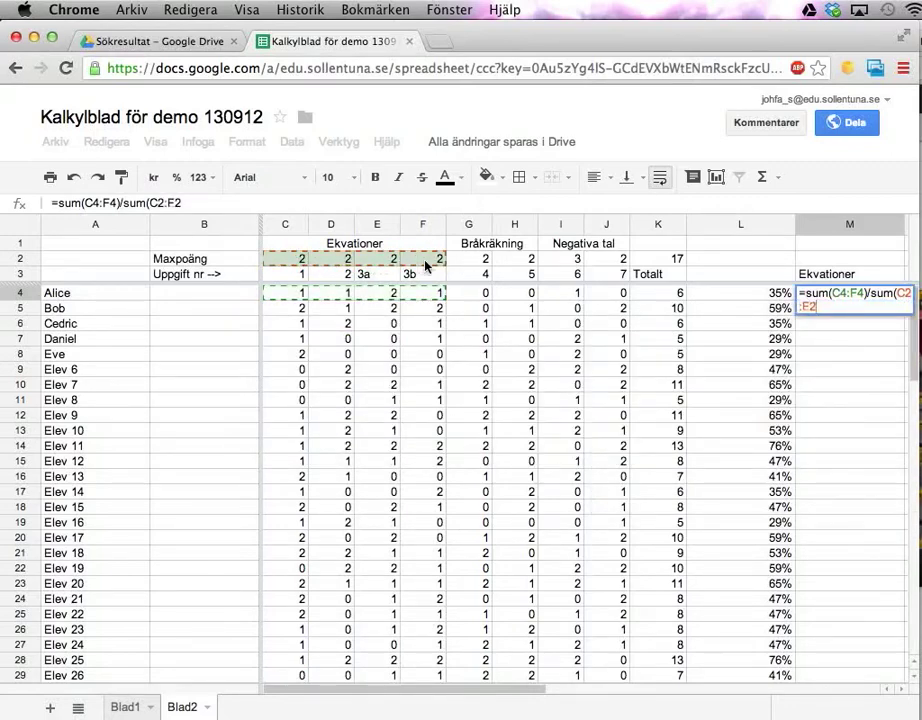
{"action": "type", "text": ")"}
{"action": "key", "text": "Return"}
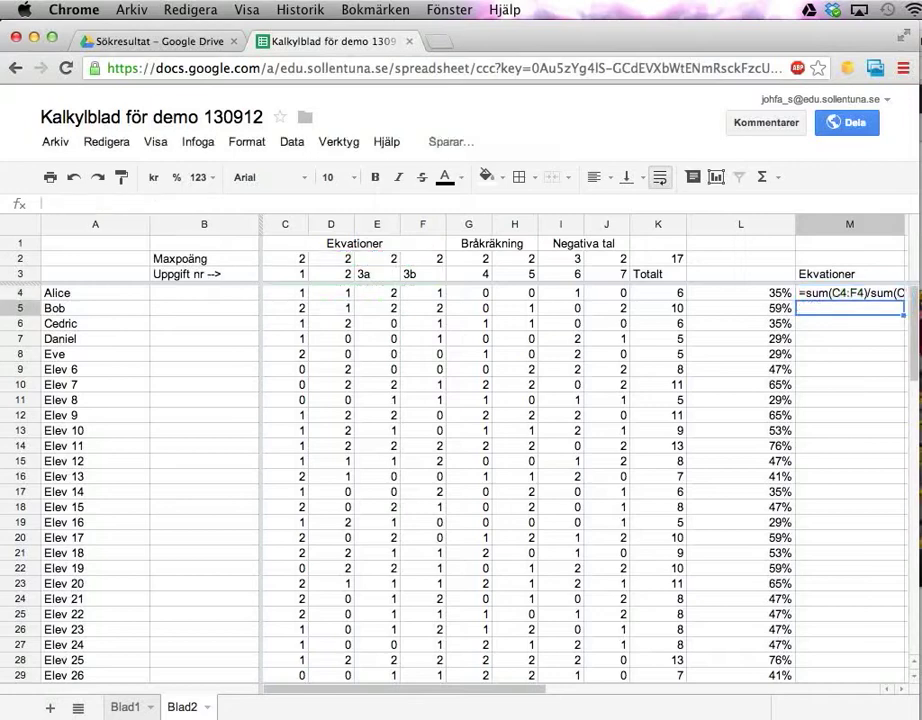
Format the equation share in M4 as a rounded percentage without decimals
{"action": "key", "text": "Up"}
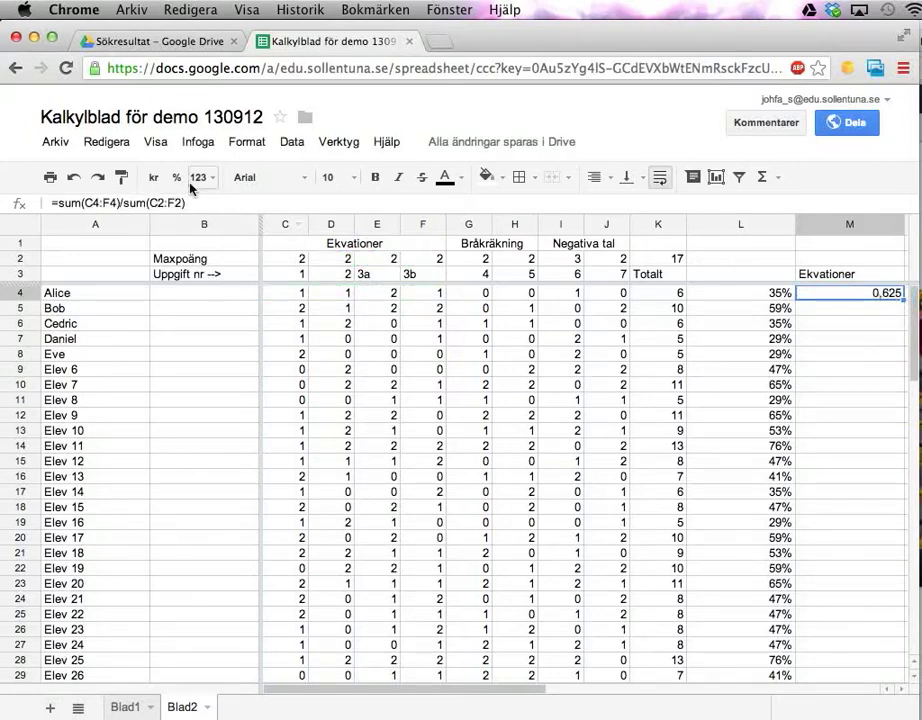
{"action": "left_click", "coordinate": [177, 178]}
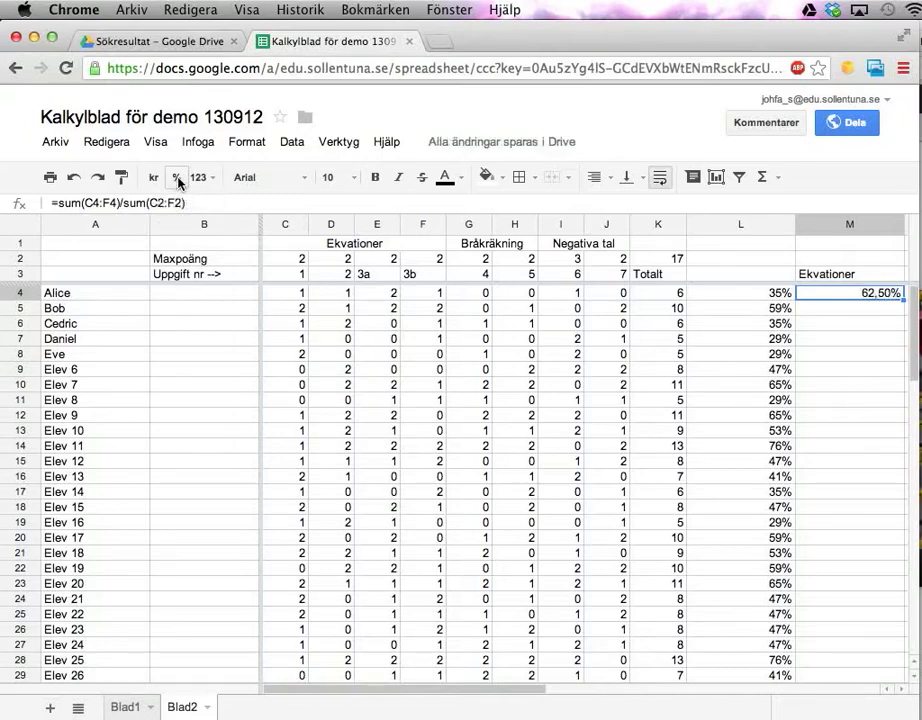
{"action": "left_click", "coordinate": [246, 142]}
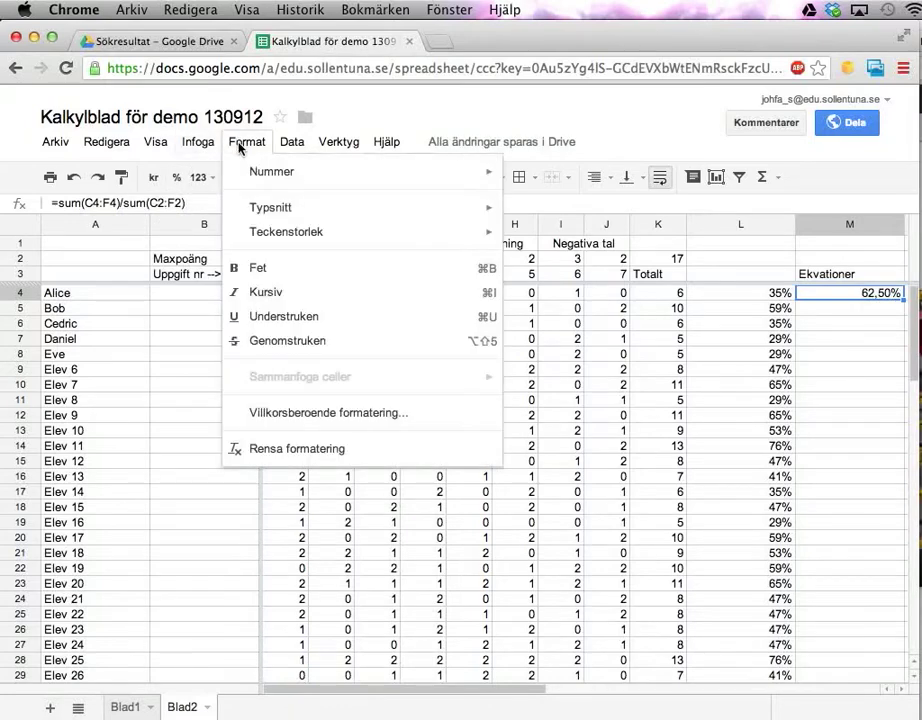
{"action": "mouse_move", "coordinate": [250, 172]}
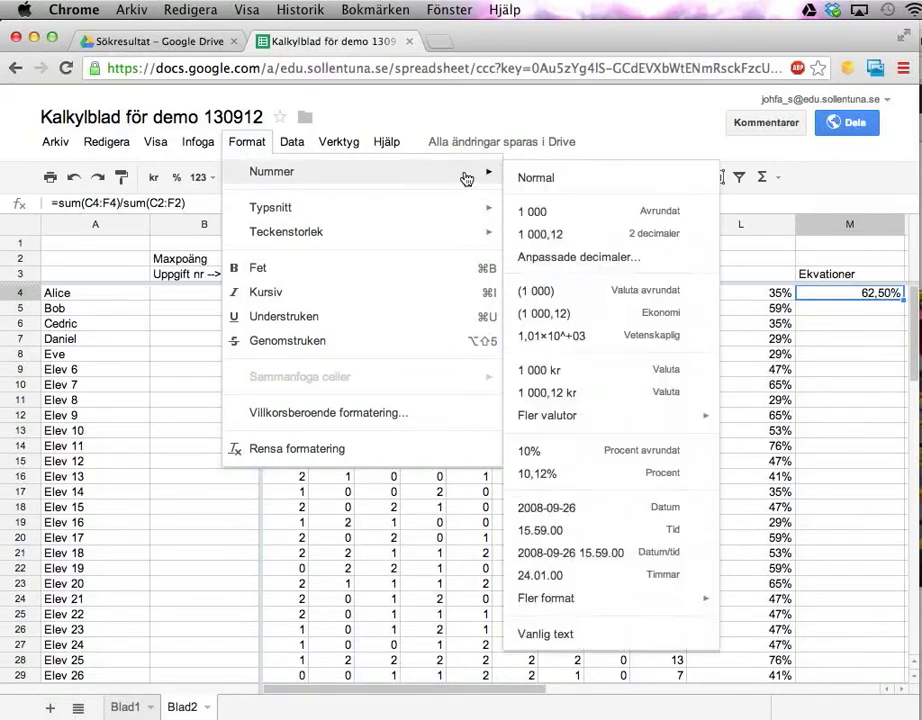
{"action": "left_click", "coordinate": [556, 451]}
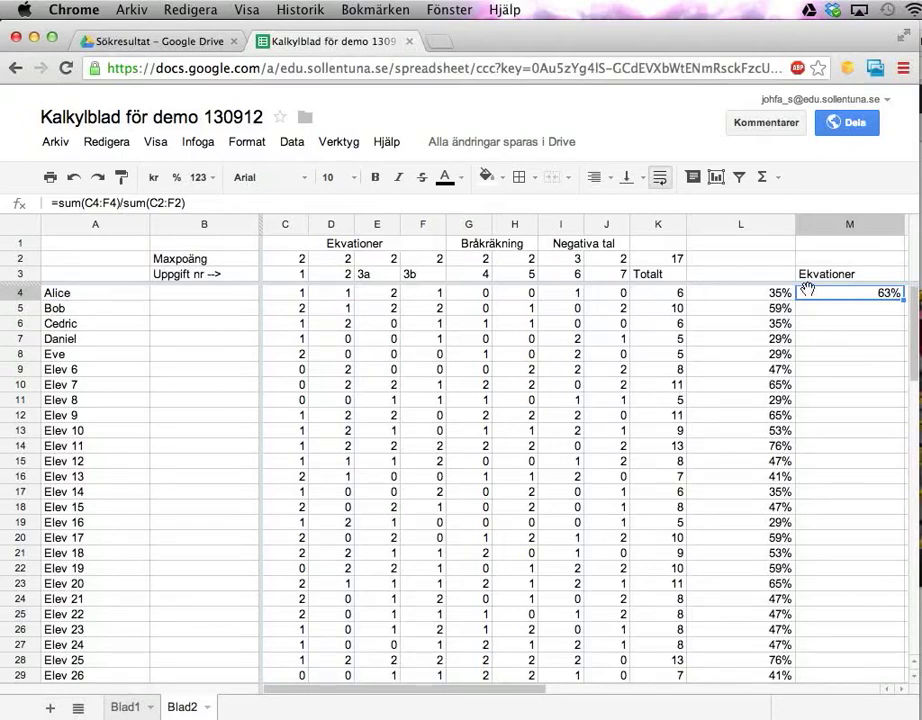
Copy the M4 formula down to M13 and inspect the copied formula in M5
{"action": "left_click_drag", "start_coordinate": [298, 258], "coordinate": [422, 261]}
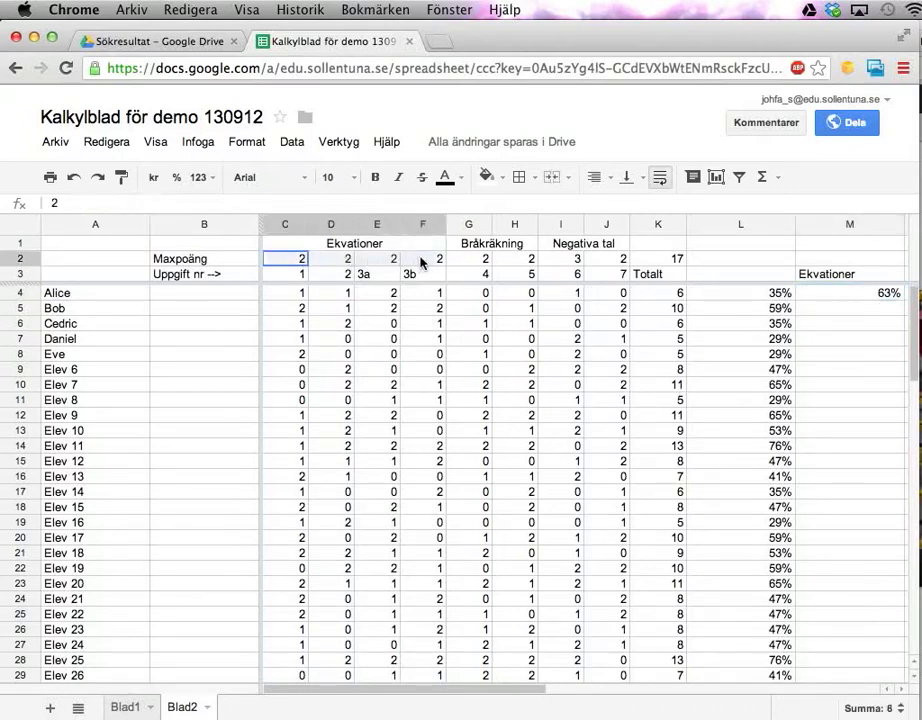
{"action": "left_click", "coordinate": [828, 293]}
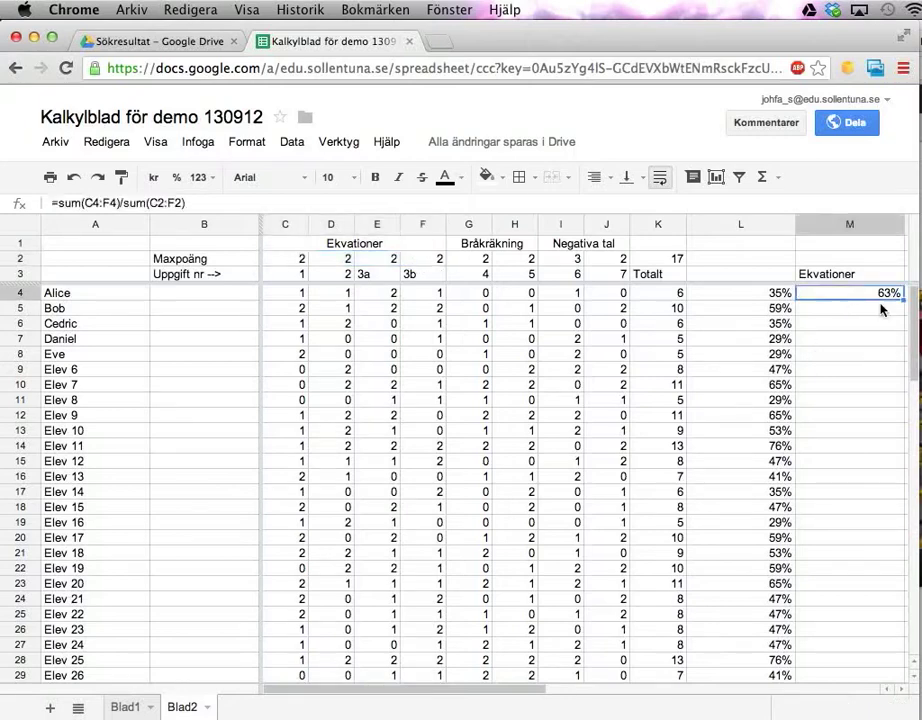
{"action": "left_click_drag", "start_coordinate": [903, 299], "coordinate": [893, 431]}
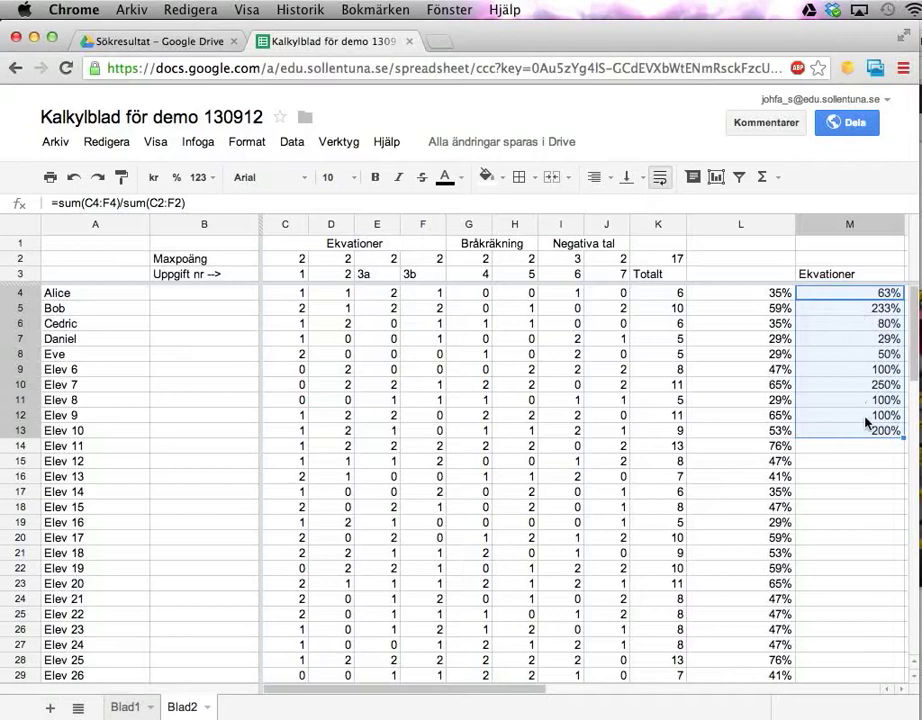
{"action": "left_click", "coordinate": [876, 310]}
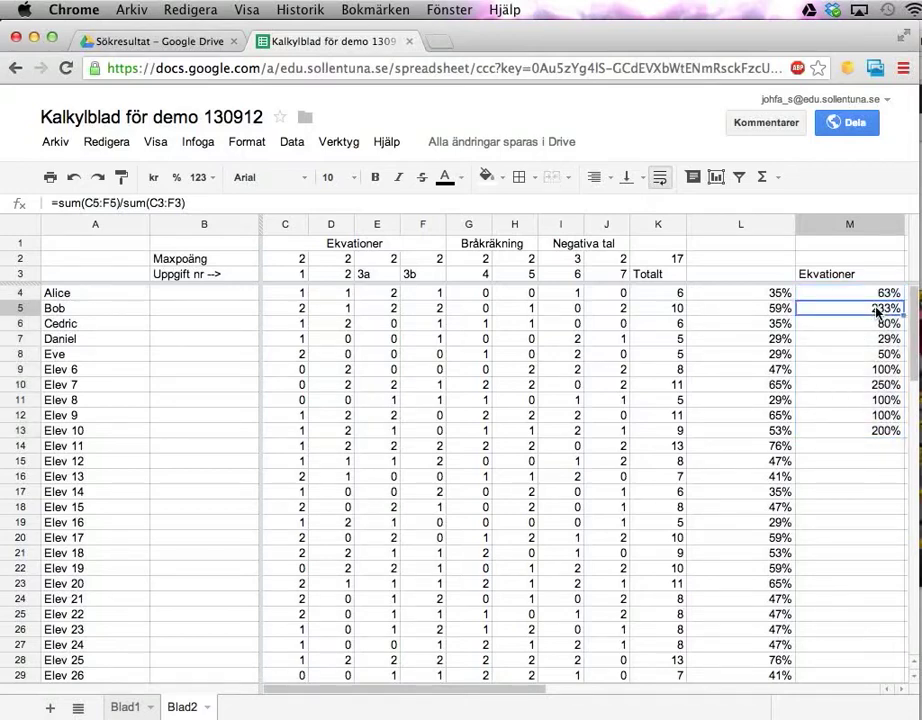
Lock the maximum-points row in the M4 formula so that it reads =sum(C4:F4)/sum(C$2:F$2)
{"action": "left_click", "coordinate": [874, 297]}
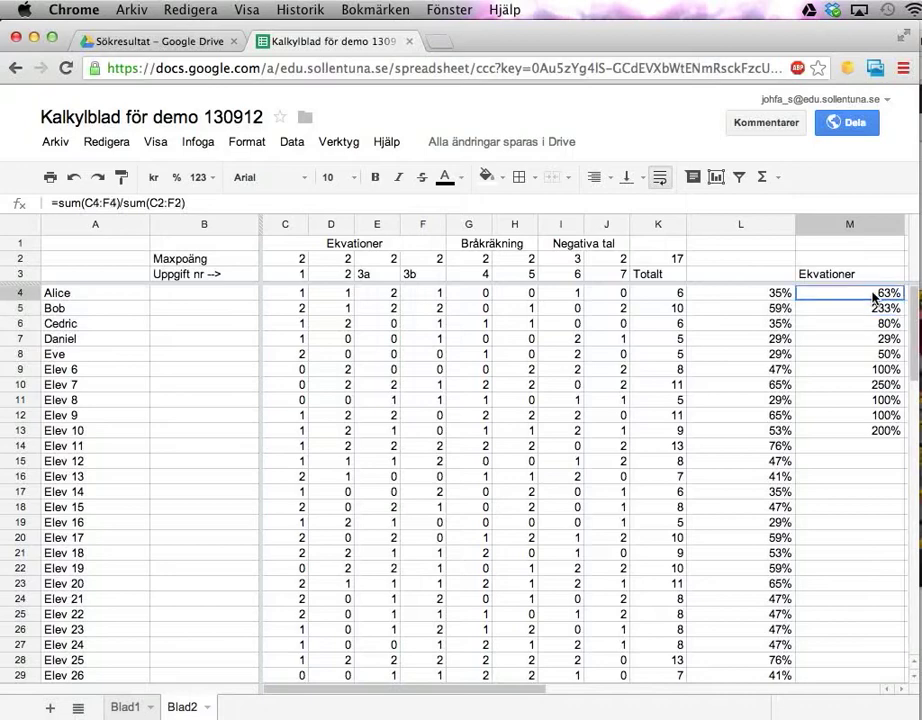
{"action": "double_click", "coordinate": [874, 297]}
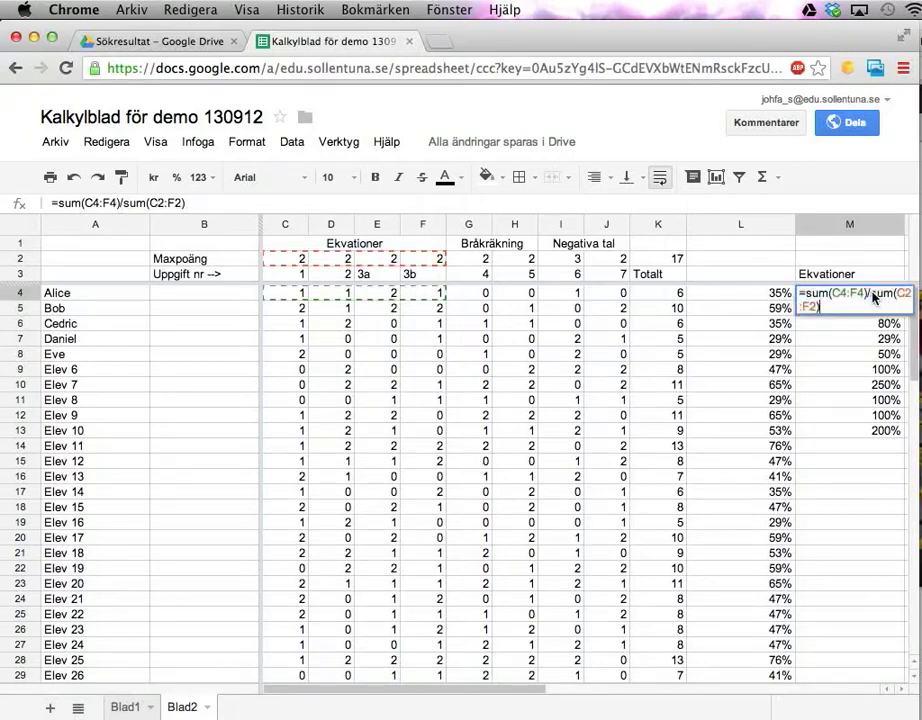
{"action": "left_click", "coordinate": [158, 202]}
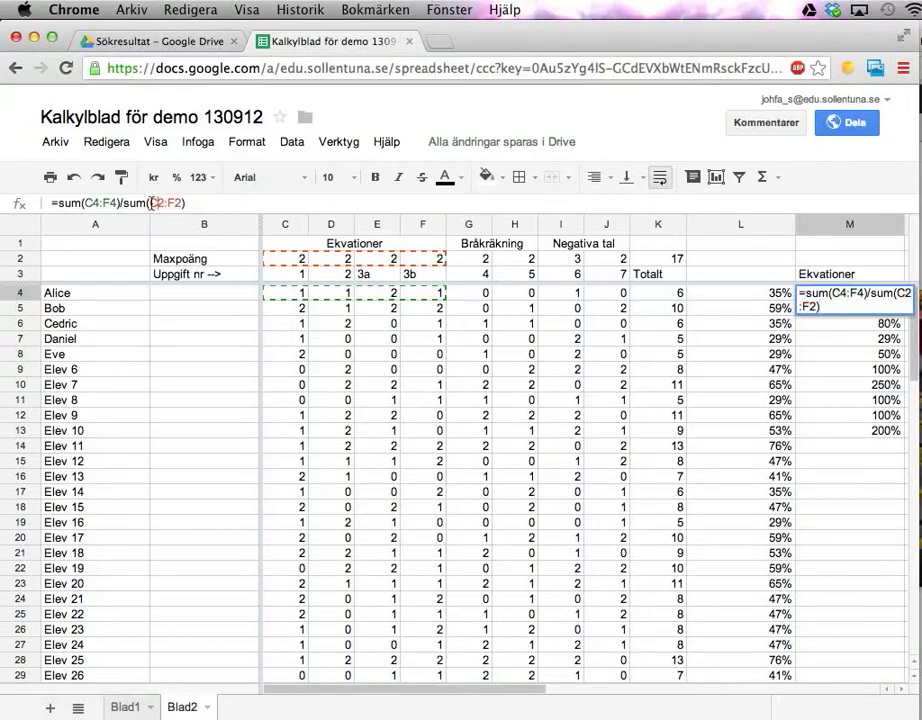
{"action": "left_click_drag", "start_coordinate": [151, 203], "coordinate": [182, 203]}
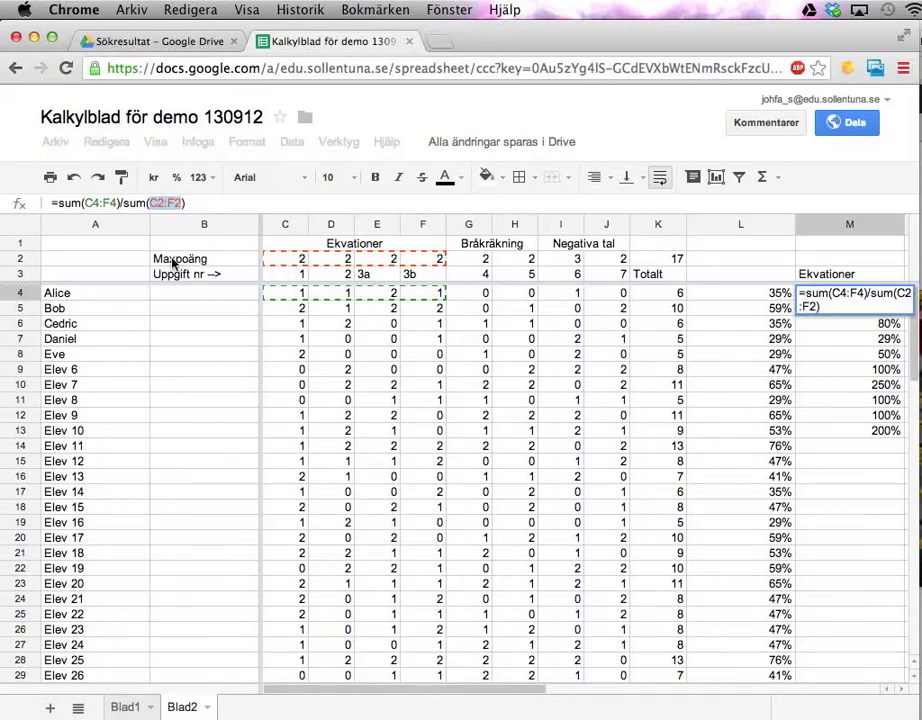
{"action": "left_click", "coordinate": [159, 204]}
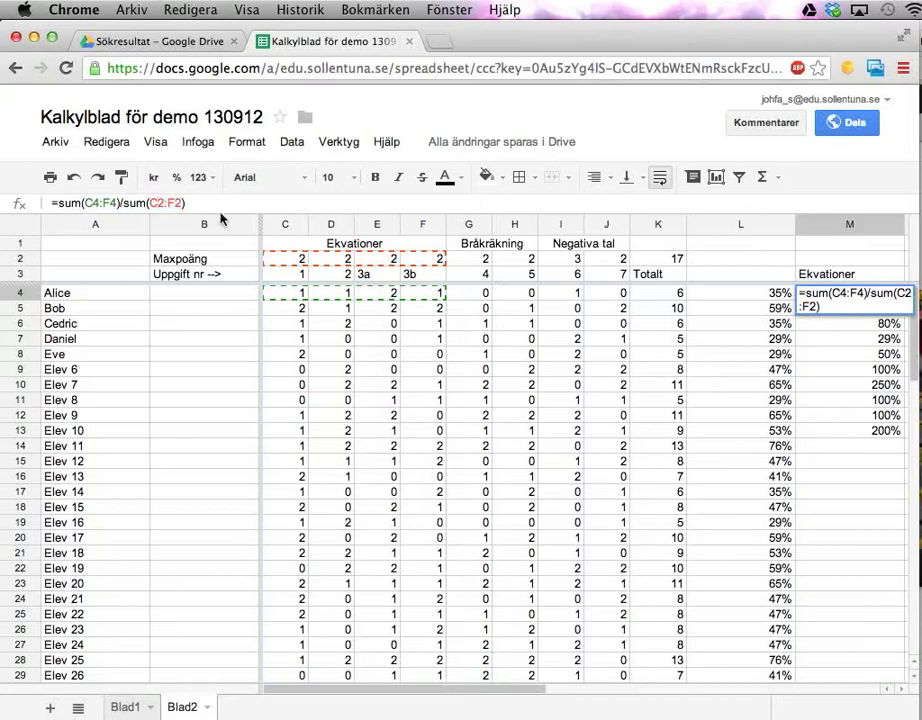
{"action": "type", "text": "$"}
{"action": "key", "text": "Right"}
{"action": "key", "text": "Right"}
{"action": "key", "text": "Right"}
{"action": "type", "text": "$"}
{"action": "key", "text": "Return"}
{"action": "key", "text": "Up"}
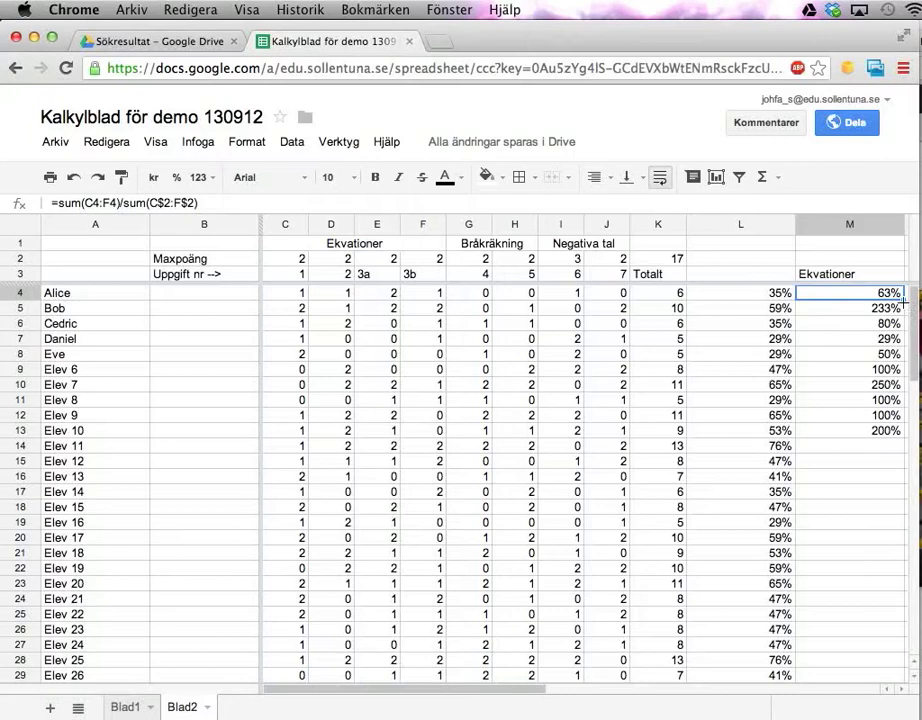
Fill the corrected M4 formula down through M35 and check the copied formula in M31
{"action": "left_click_drag", "start_coordinate": [903, 300], "coordinate": [891, 624]}
{"action": "scroll", "coordinate": [862, 552], "scroll_direction": "up", "scroll_amount": 3}
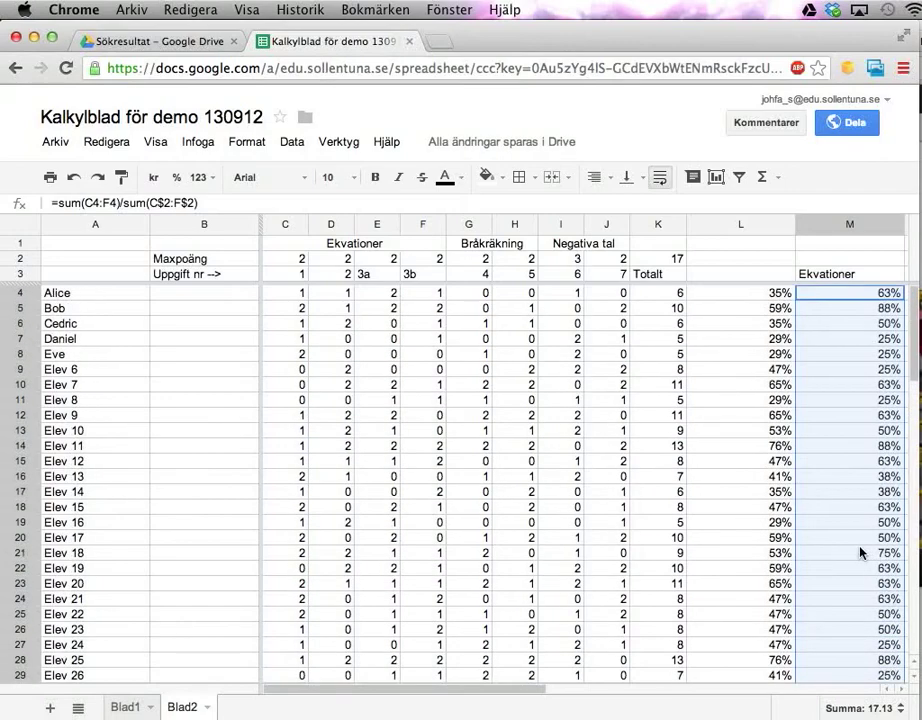
{"action": "scroll", "coordinate": [862, 552], "scroll_direction": "down", "scroll_amount": 3}
{"action": "scroll", "coordinate": [861, 550], "scroll_direction": "down", "scroll_amount": 1}
{"action": "left_click", "coordinate": [857, 539]}
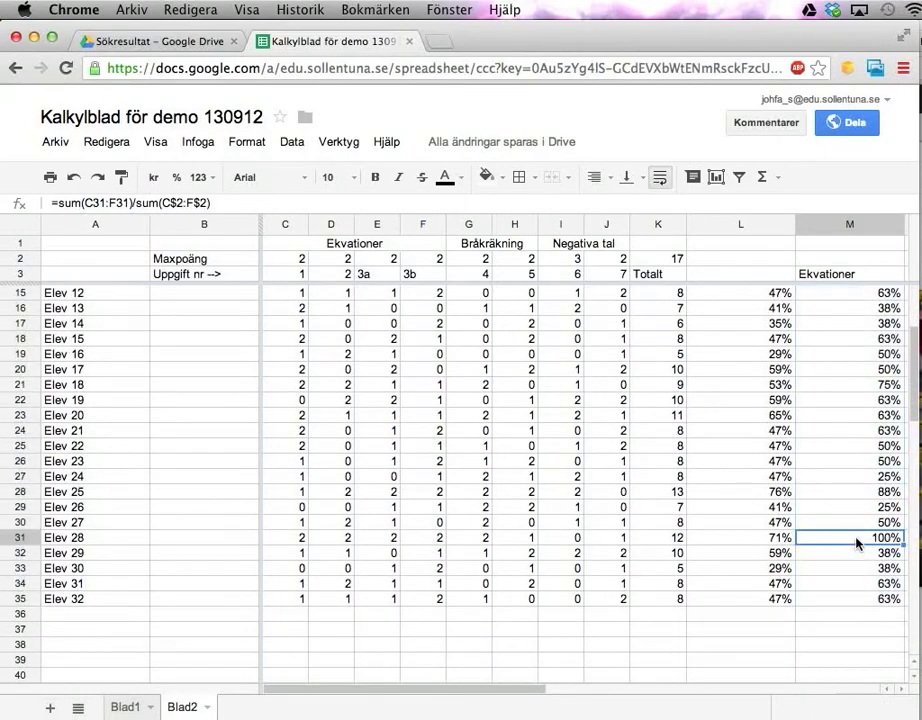
{"action": "scroll", "coordinate": [857, 543], "scroll_direction": "up", "scroll_amount": 5}
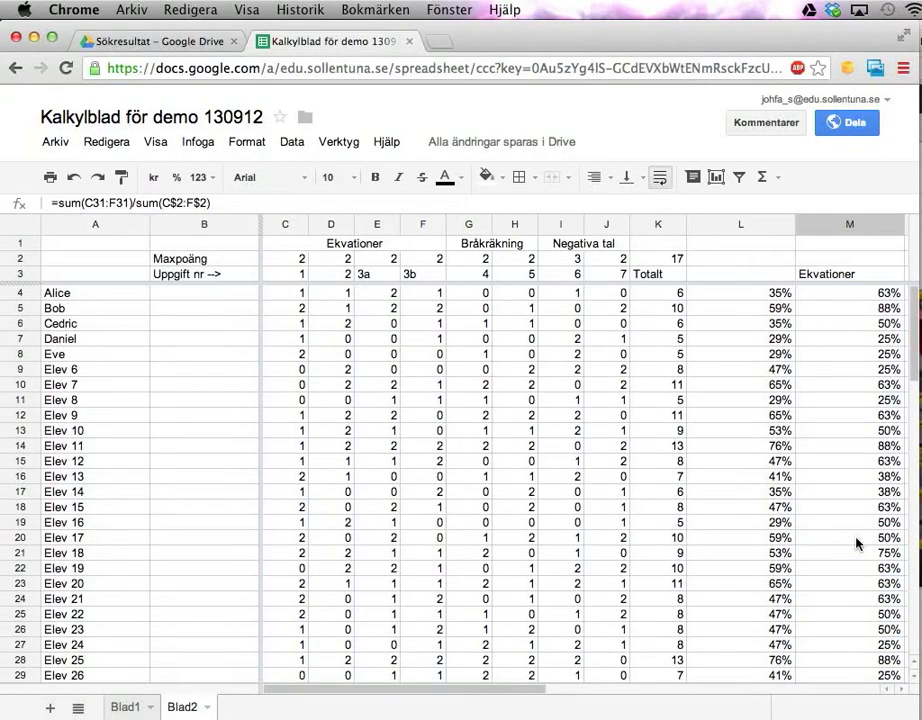
Narrow percentage columns L and M and enter the column heading Bråkräkning in N3
{"action": "mouse_move", "coordinate": [741, 236]}
{"action": "left_mouse_down"}
{"action": "mouse_move", "coordinate": [745, 226]}
{"action": "mouse_move", "coordinate": [832, 228]}
{"action": "mouse_move", "coordinate": [681, 222]}
{"action": "mouse_move", "coordinate": [732, 228]}
{"action": "left_mouse_up"}
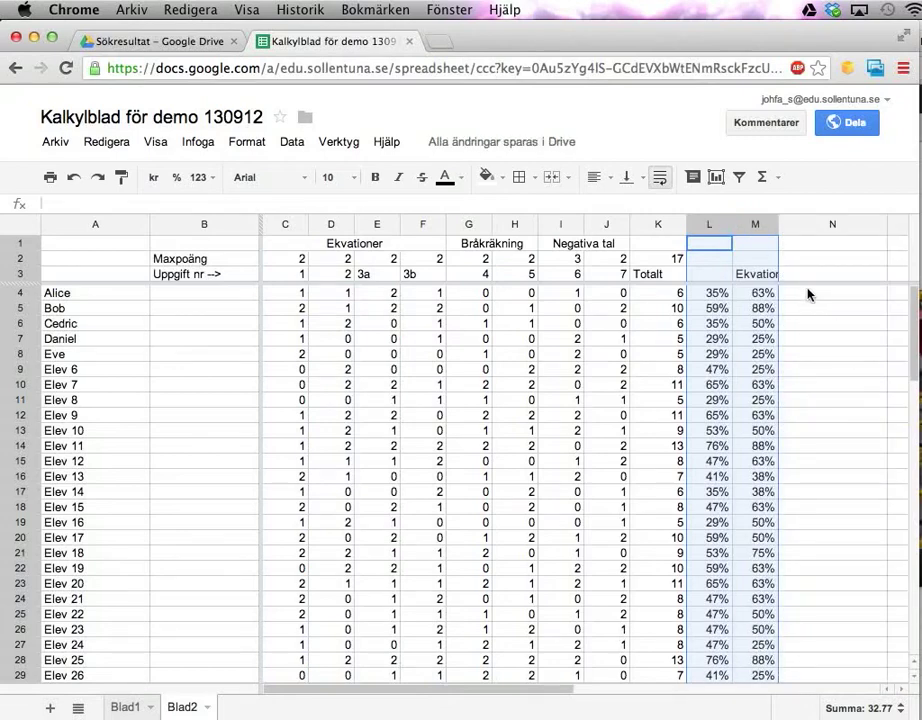
{"action": "left_click", "coordinate": [492, 244]}
{"action": "left_click", "coordinate": [565, 244]}
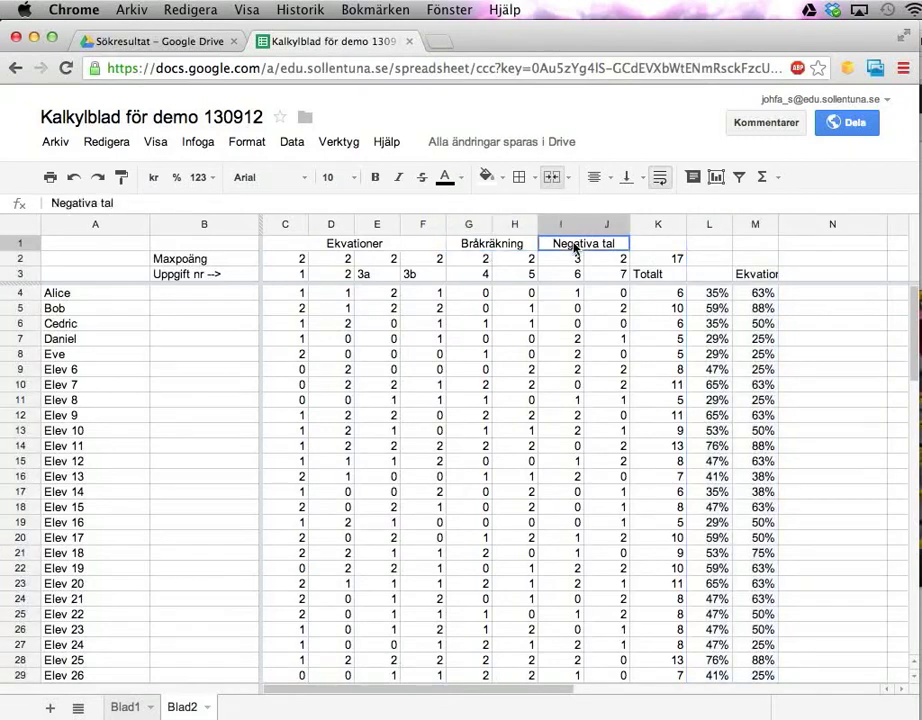
{"action": "left_click", "coordinate": [806, 276]}
{"action": "type", "text": "B"}
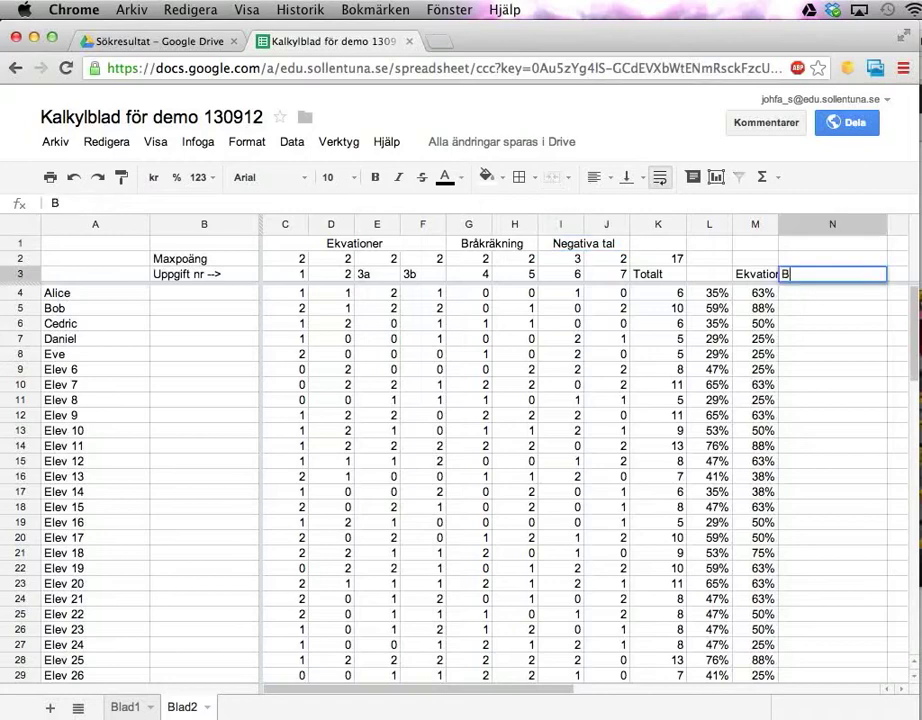
{"action": "type", "text": "råkräknin"}
{"action": "type", "text": "g"}
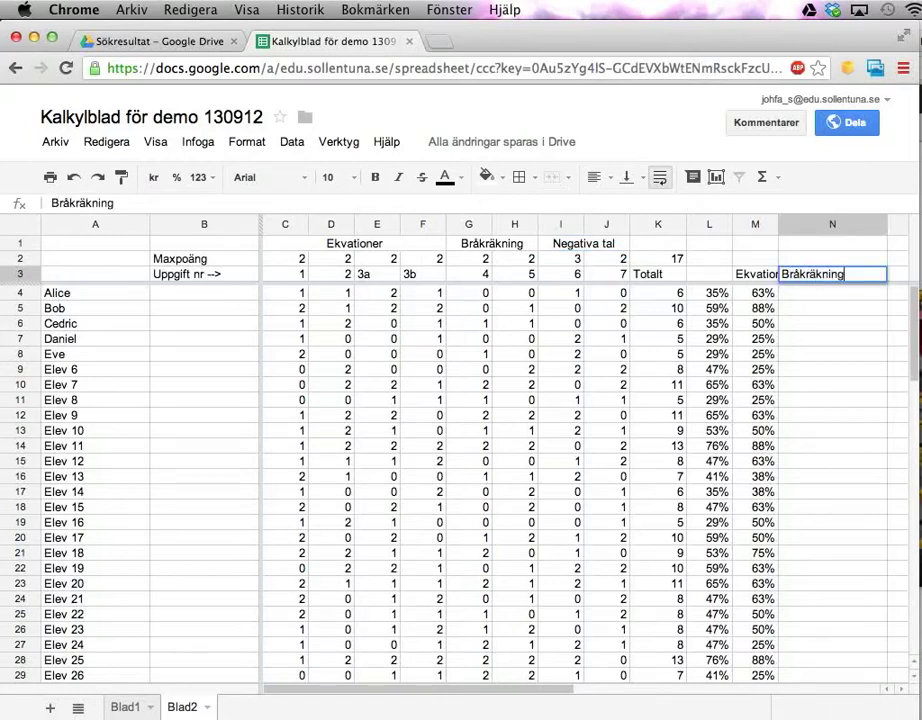
{"action": "key", "text": "Return"}
Calculate the first student's share of the fraction points in N4 with =sum(G4:H4)/sum(G$2:H$2)
{"action": "type", "text": "=sum("}
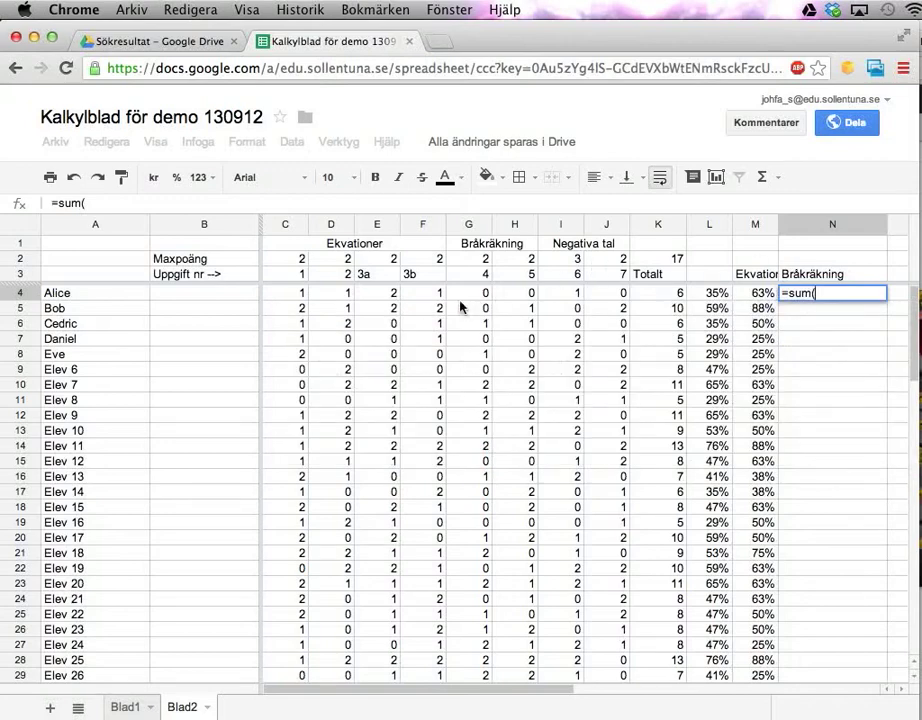
{"action": "left_click_drag", "start_coordinate": [466, 294], "coordinate": [520, 298]}
{"action": "type", "text": ")"}
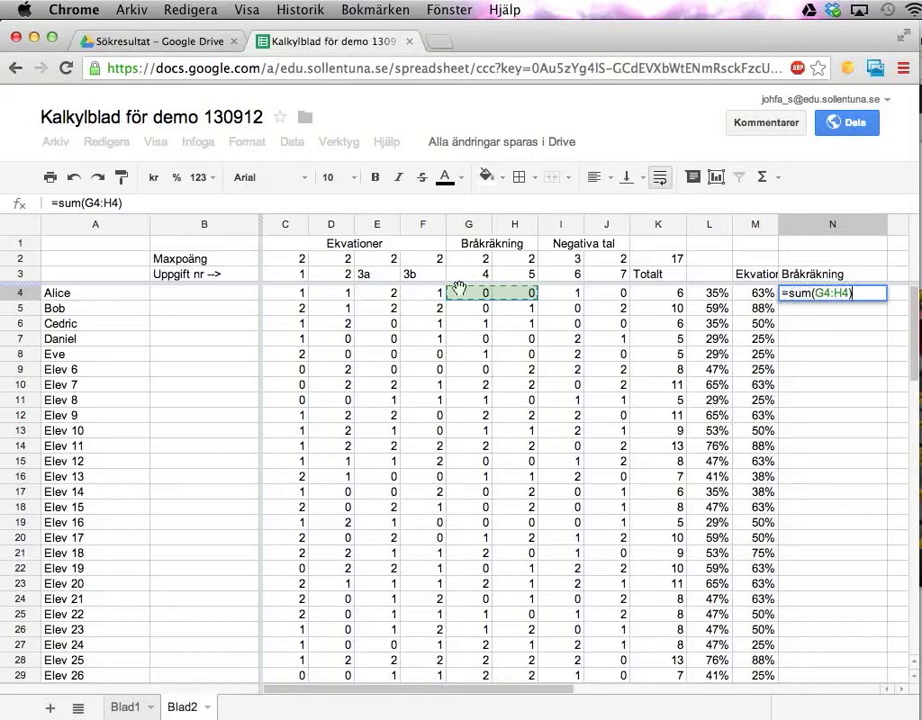
{"action": "type", "text": "/sum"}
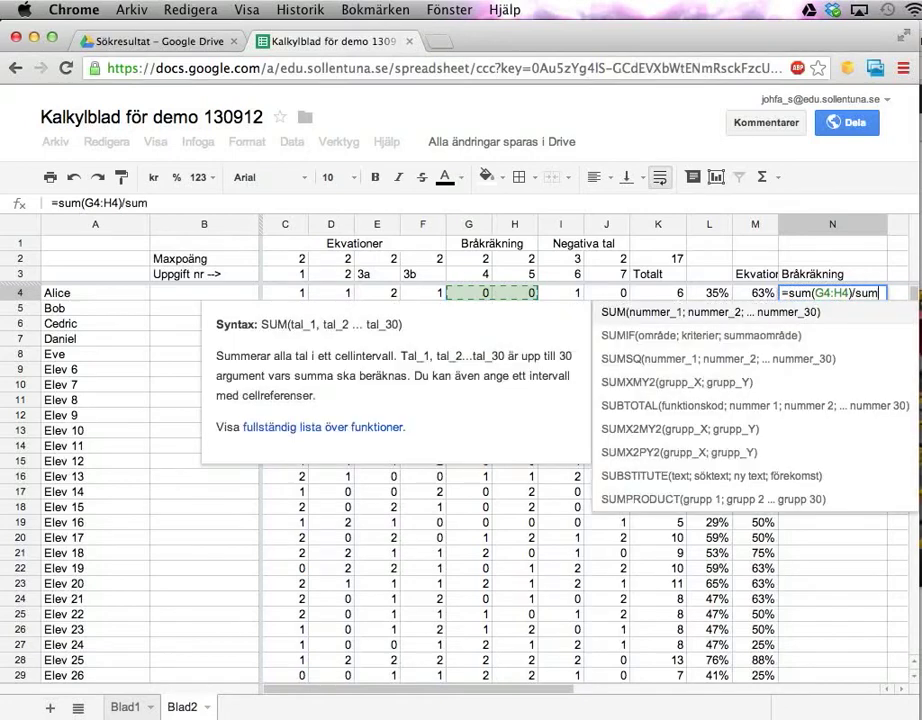
{"action": "type", "text": "("}
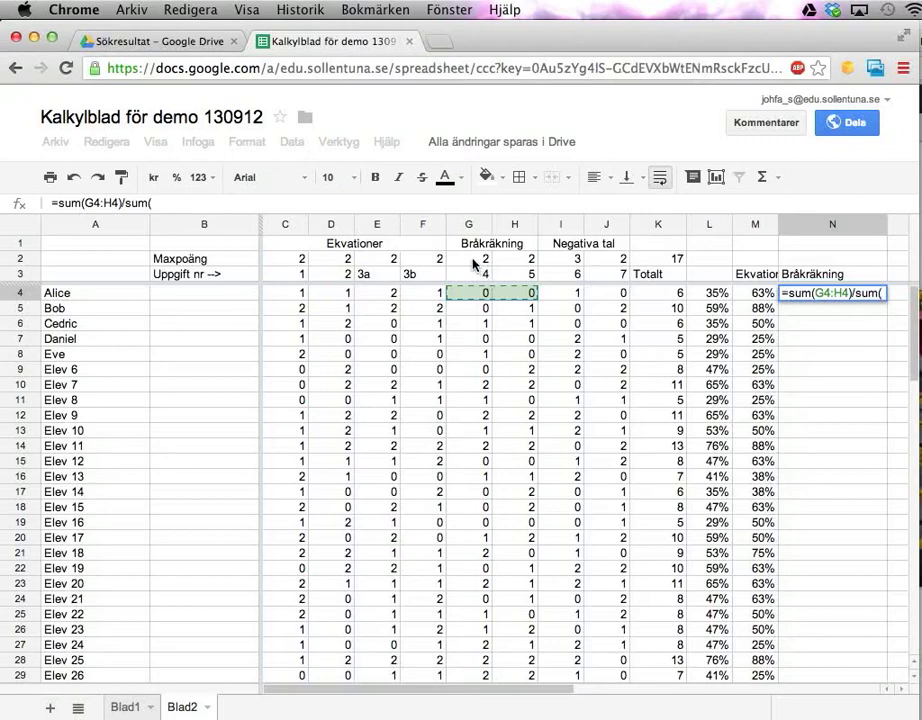
{"action": "type", "text": "G"}
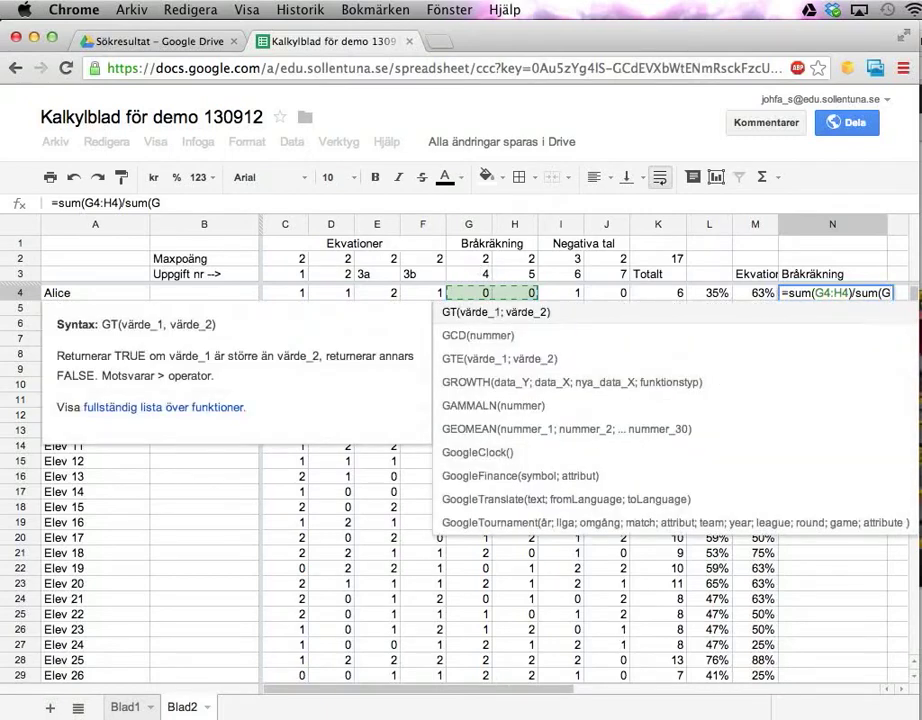
{"action": "type", "text": "$2"}
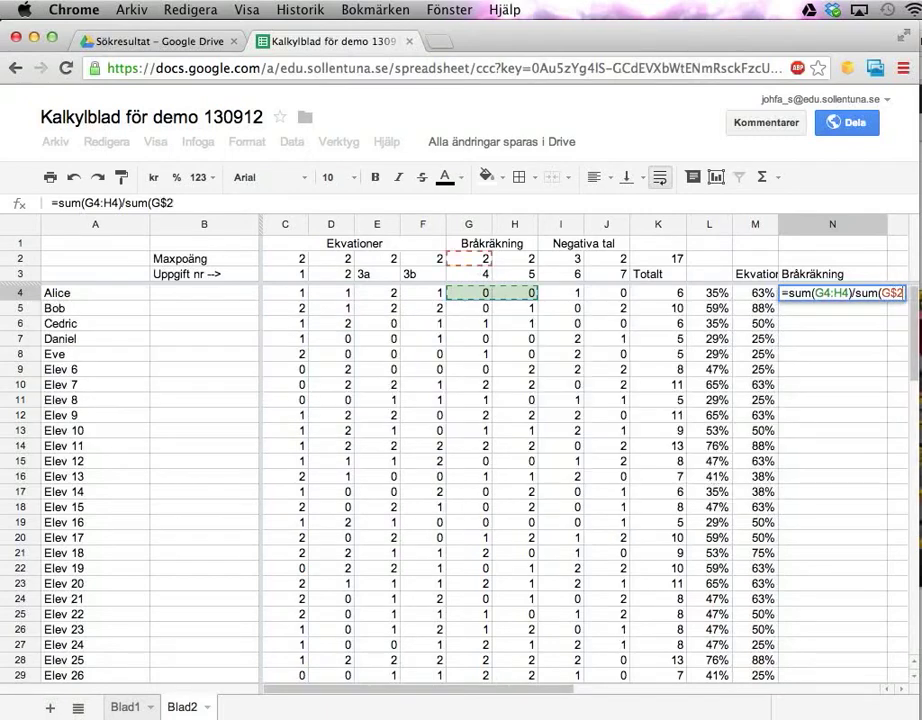
{"action": "type", "text": ":H$"}
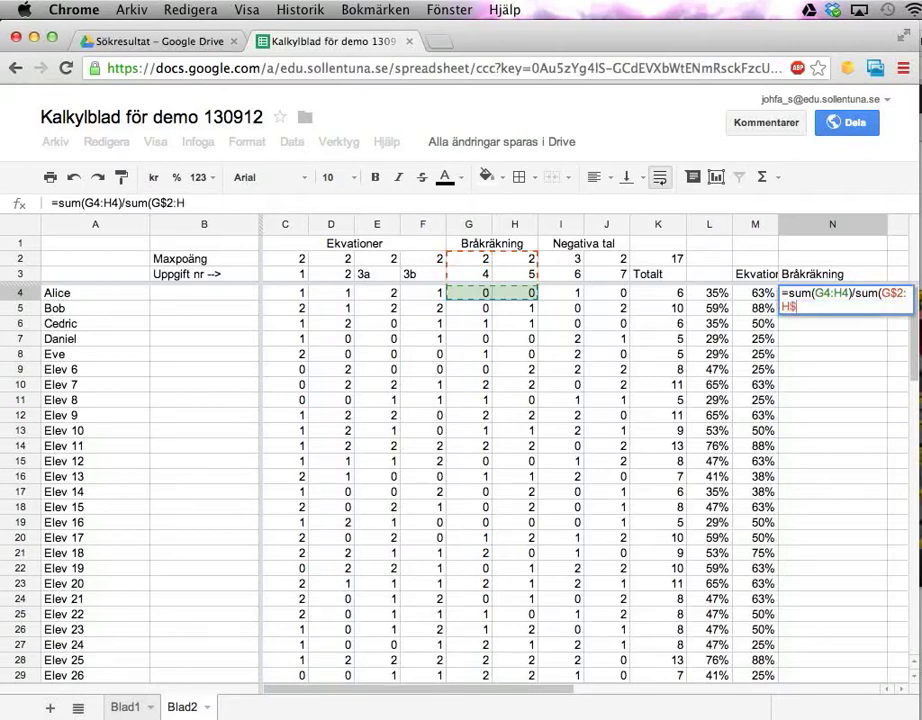
{"action": "type", "text": "2)"}
{"action": "key", "text": "Return"}
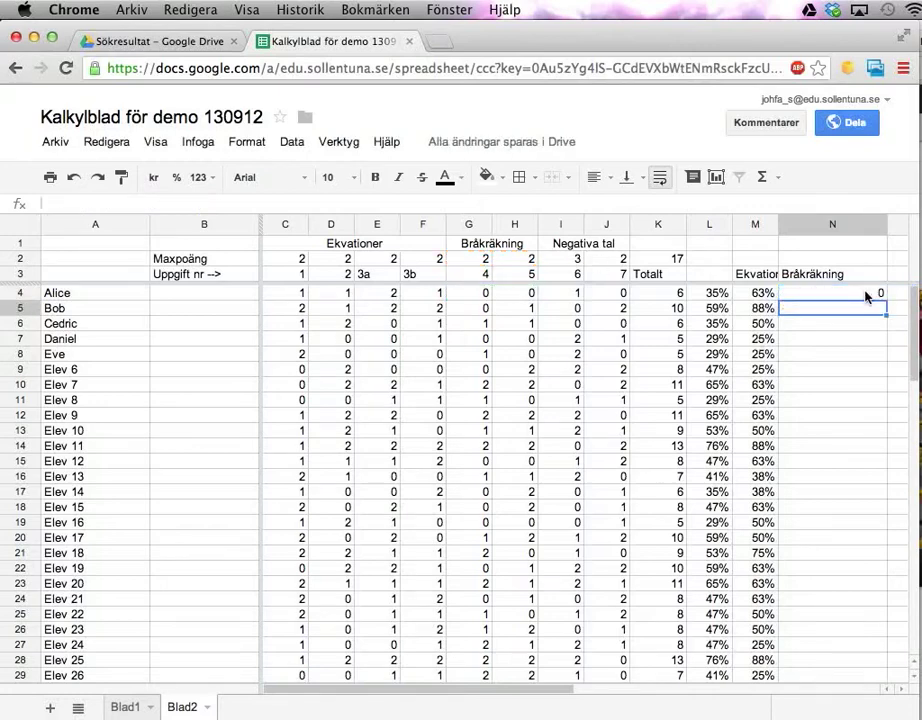
Format the fraction share in N4 as a rounded percentage without decimals
{"action": "left_click", "coordinate": [867, 296]}
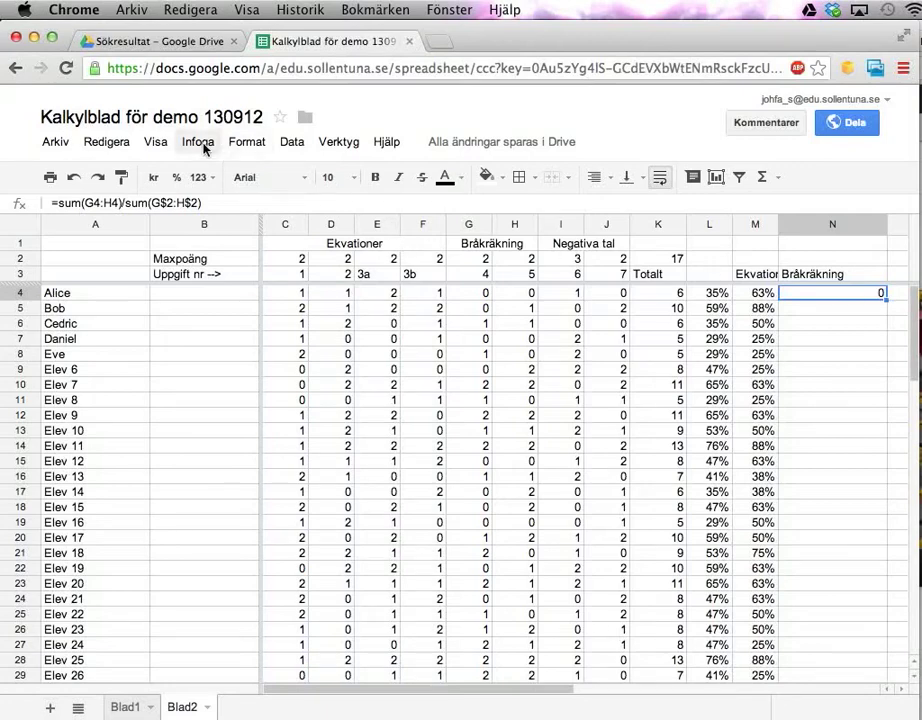
{"action": "left_click", "coordinate": [240, 143]}
{"action": "mouse_move", "coordinate": [354, 178]}
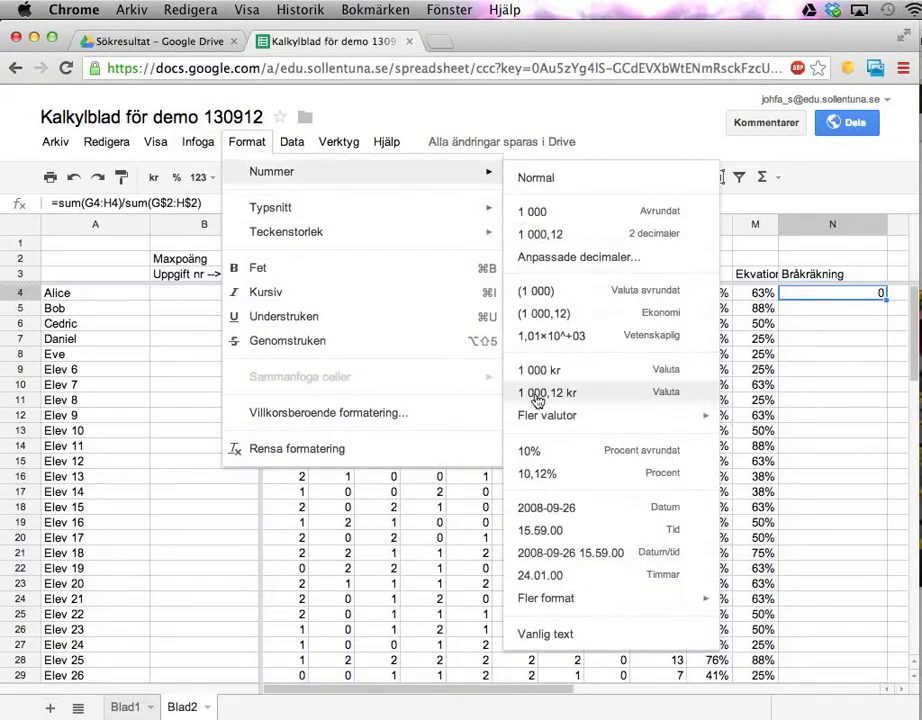
{"action": "left_click", "coordinate": [559, 453]}
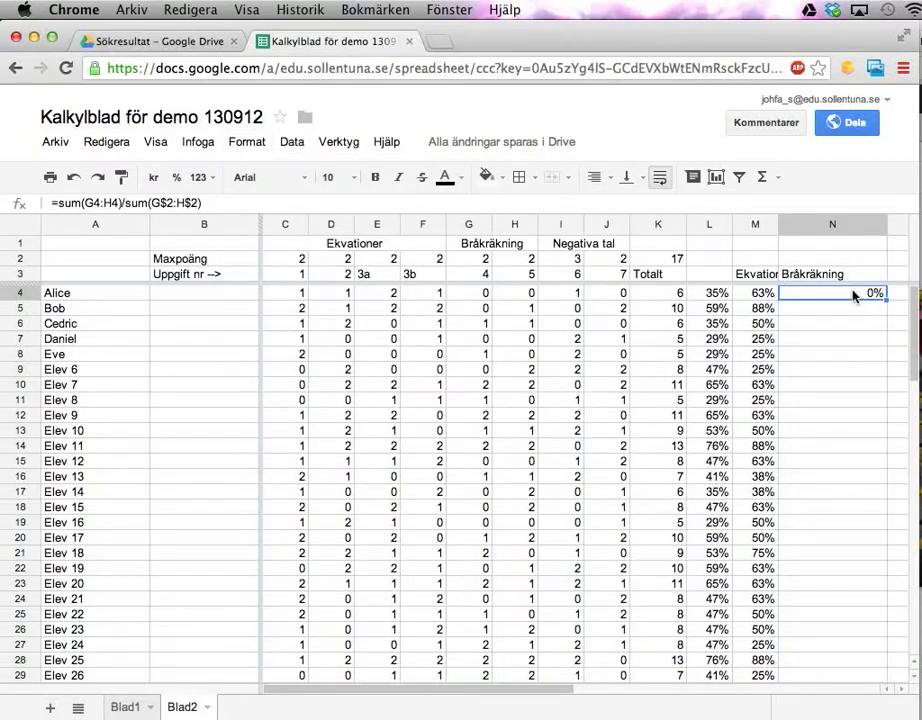
Enter the column heading Negativa tal in O3
{"action": "key", "text": "Right"}
{"action": "key", "text": "Up"}
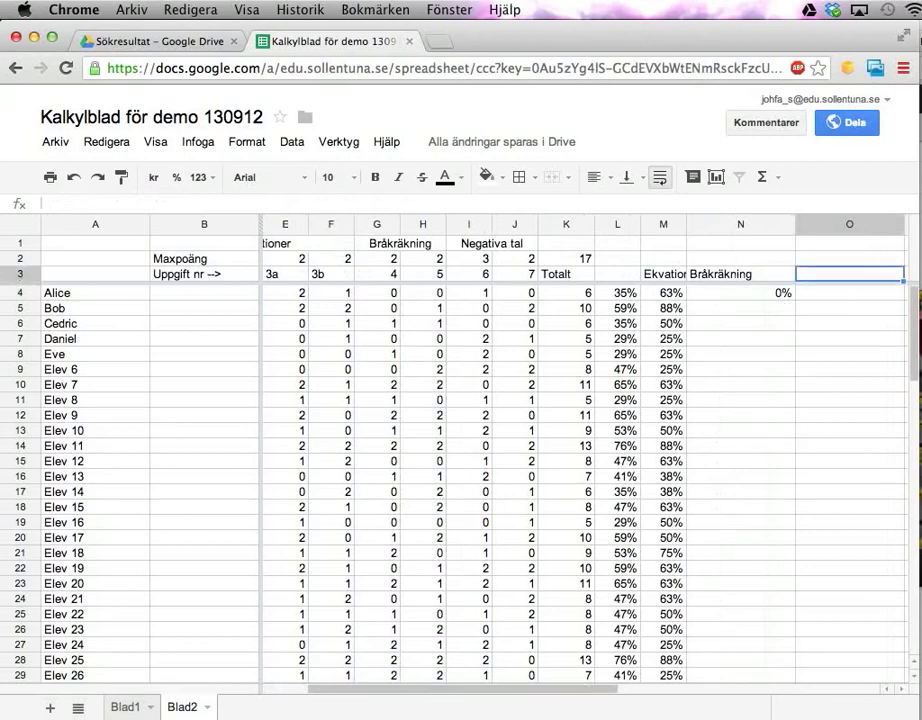
{"action": "type", "text": "Negativa tal"}
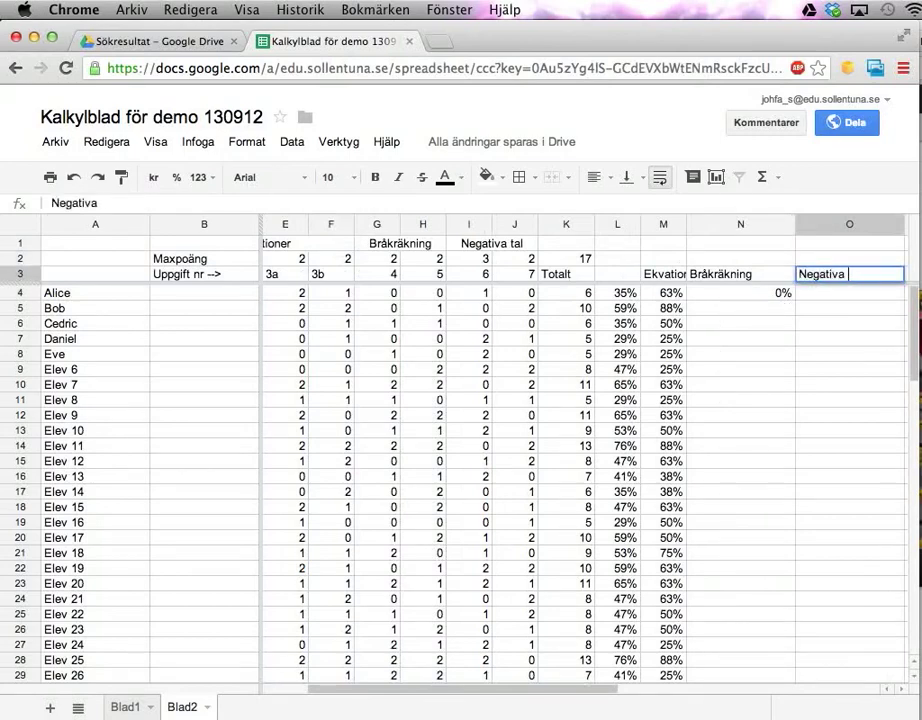
{"action": "key", "text": "Return"}
Calculate the first student's share of the negative-number points in O4 with =sum(I4:J4)/sum(I2:J2)
{"action": "type", "text": "=sum("}
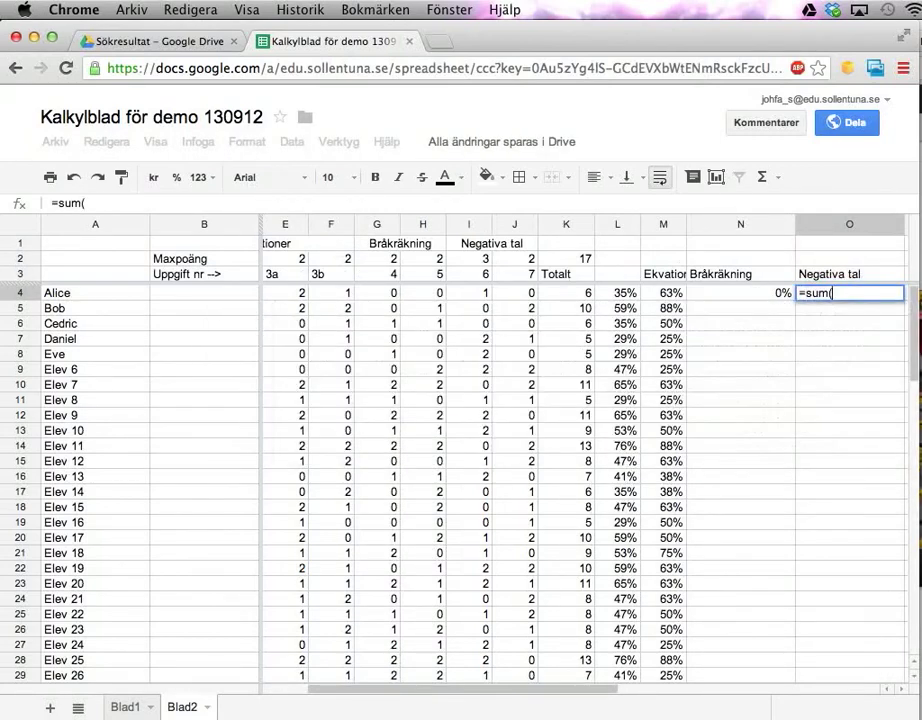
{"action": "left_click_drag", "start_coordinate": [491, 292], "coordinate": [519, 302]}
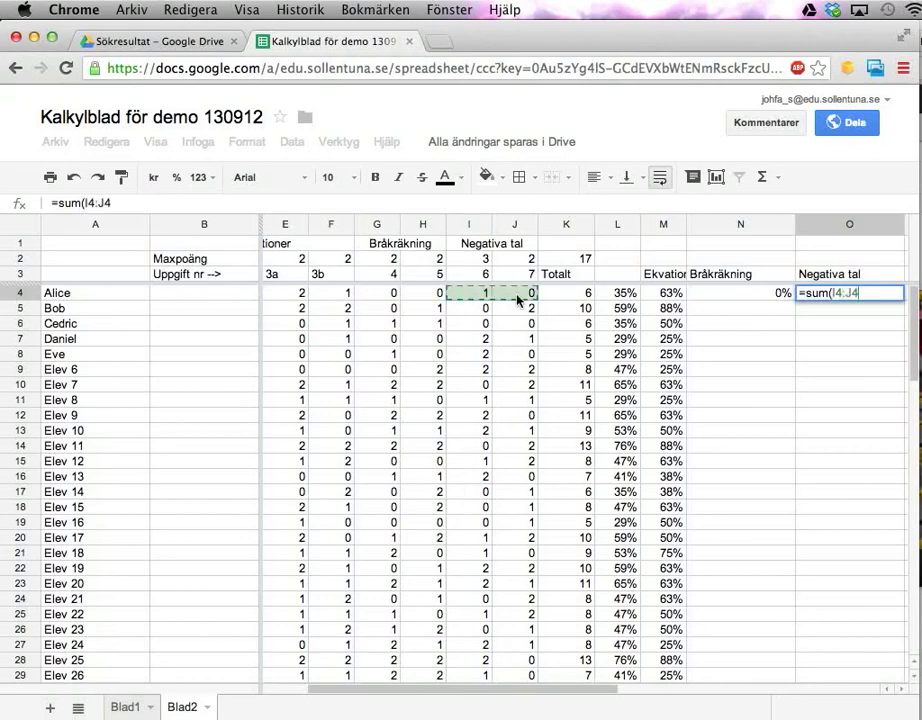
{"action": "type", "text": ")/sum"}
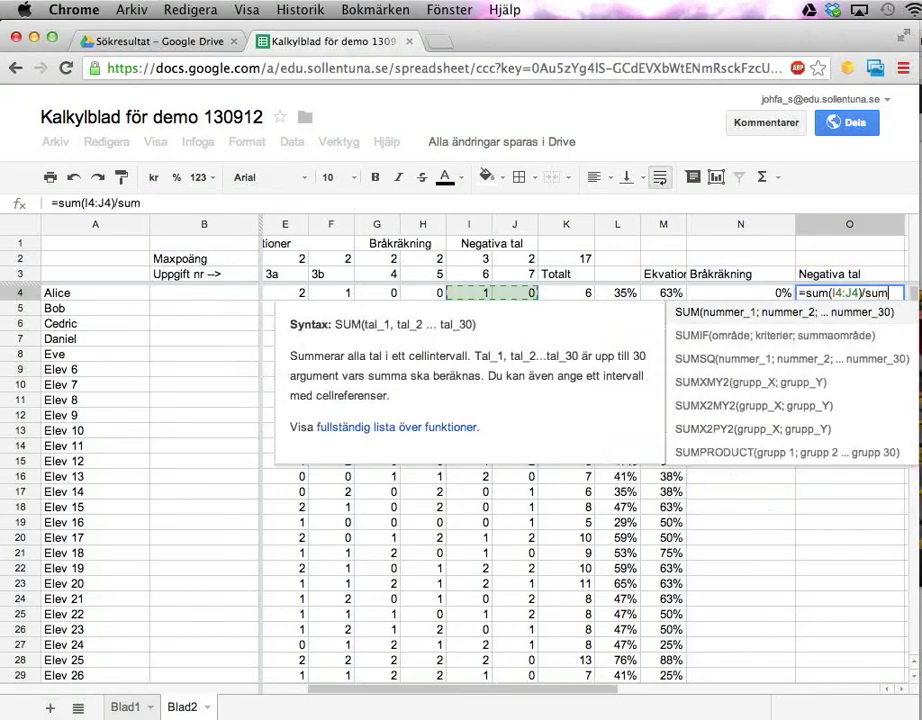
{"action": "type", "text": "("}
{"action": "left_click_drag", "start_coordinate": [470, 258], "coordinate": [510, 262]}
{"action": "type", "text": ")"}
{"action": "key", "text": "Return"}
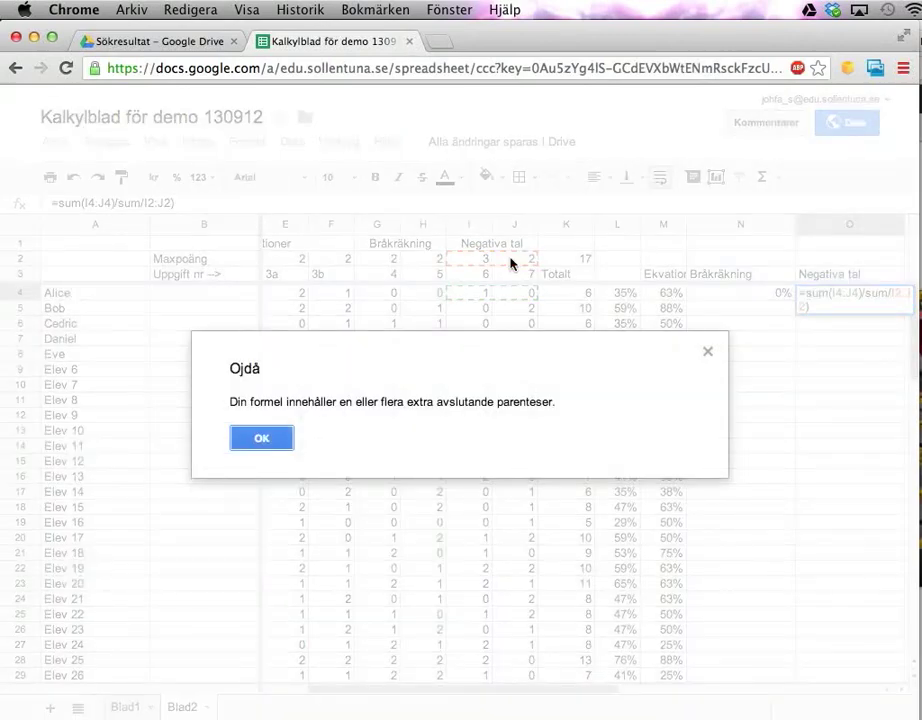
{"action": "key", "text": "Return"}
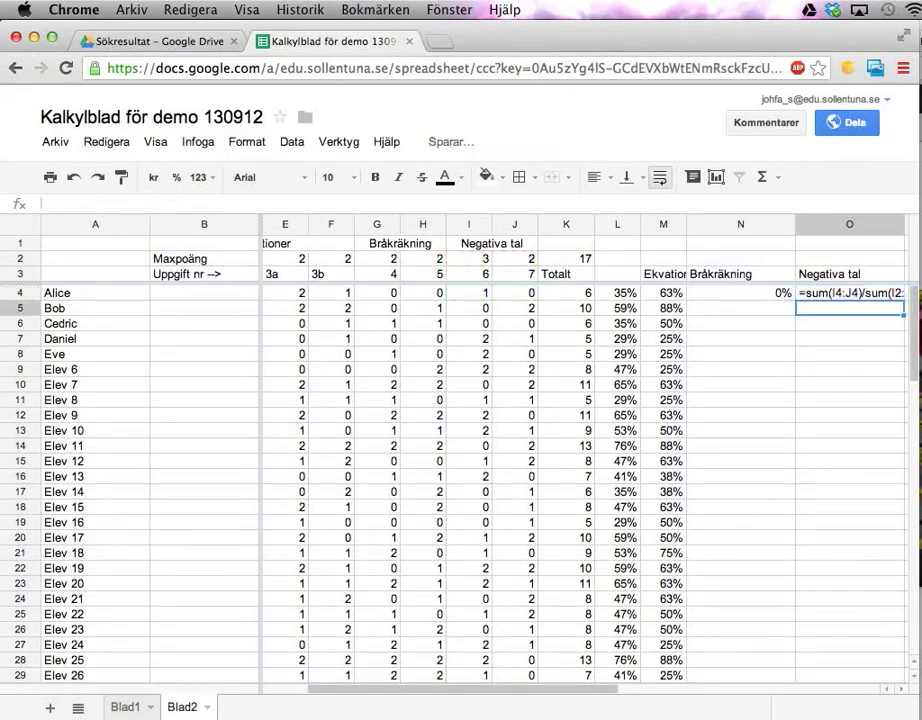
{"action": "key", "text": "Return"}
Lock the maximum-points row in the O4 formula so it reads =sum(I4:J4)/sum(I$2:J$2)
{"action": "key", "text": "Up"}
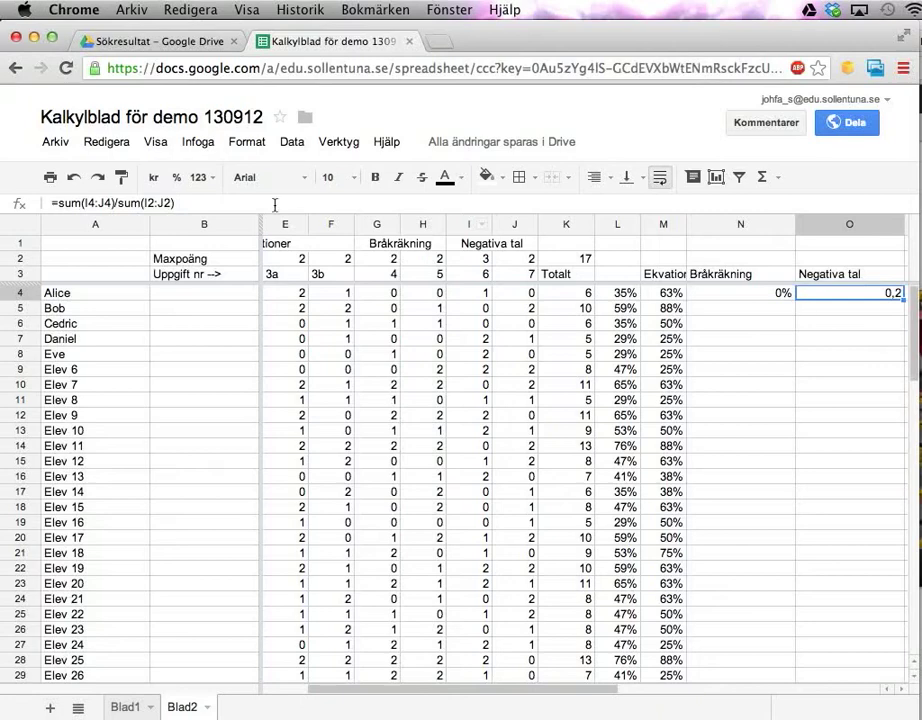
{"action": "left_click", "coordinate": [201, 204]}
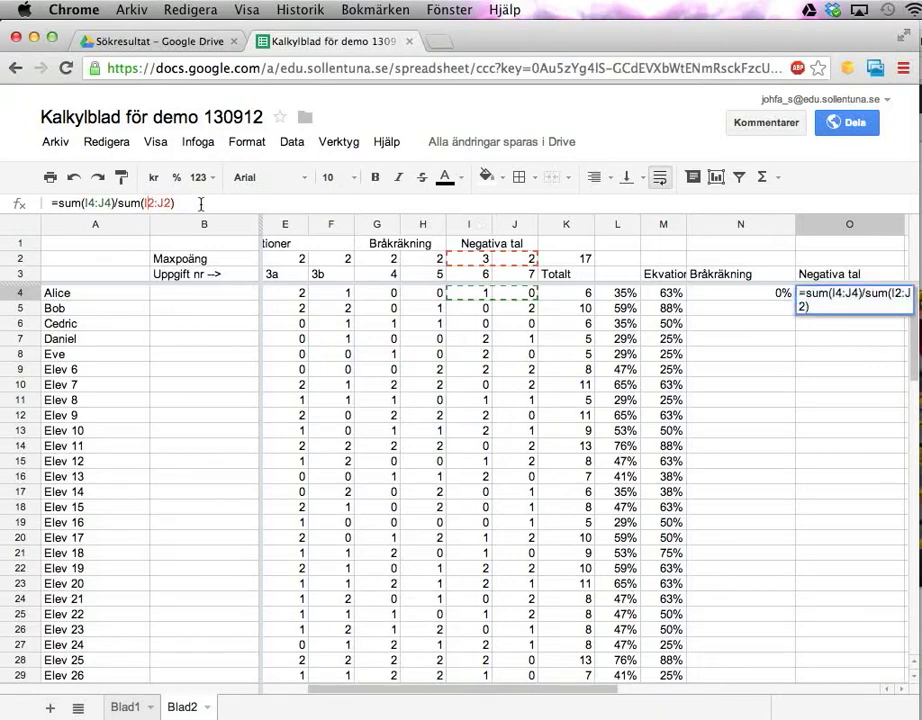
{"action": "type", "text": "$"}
{"action": "key", "text": "Right"}
{"action": "key", "text": "Right"}
{"action": "key", "text": "Right"}
{"action": "type", "text": "$"}
{"action": "key", "text": "Return"}
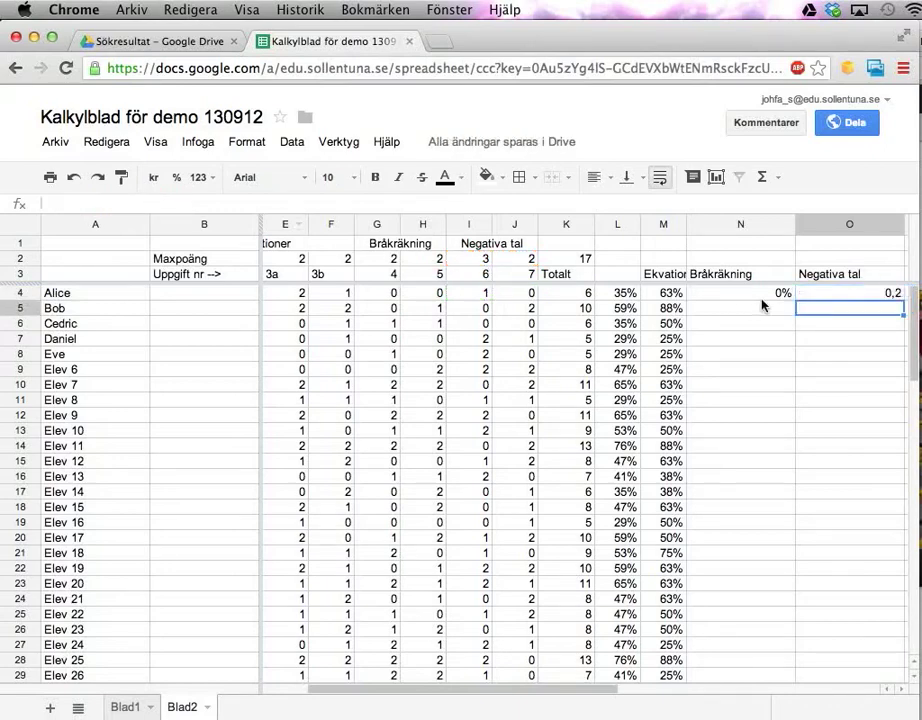
Copy the percentage cell format from N4 to O4
{"action": "left_click", "coordinate": [803, 298]}
{"action": "left_click", "coordinate": [755, 293]}
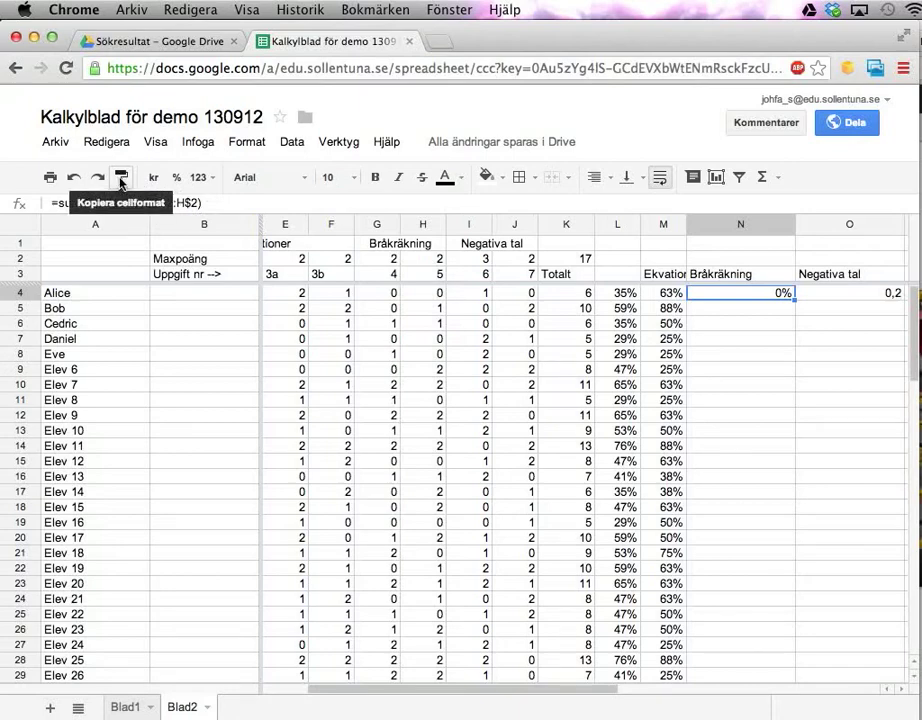
{"action": "left_click", "coordinate": [843, 295]}
{"action": "left_click", "coordinate": [768, 294]}
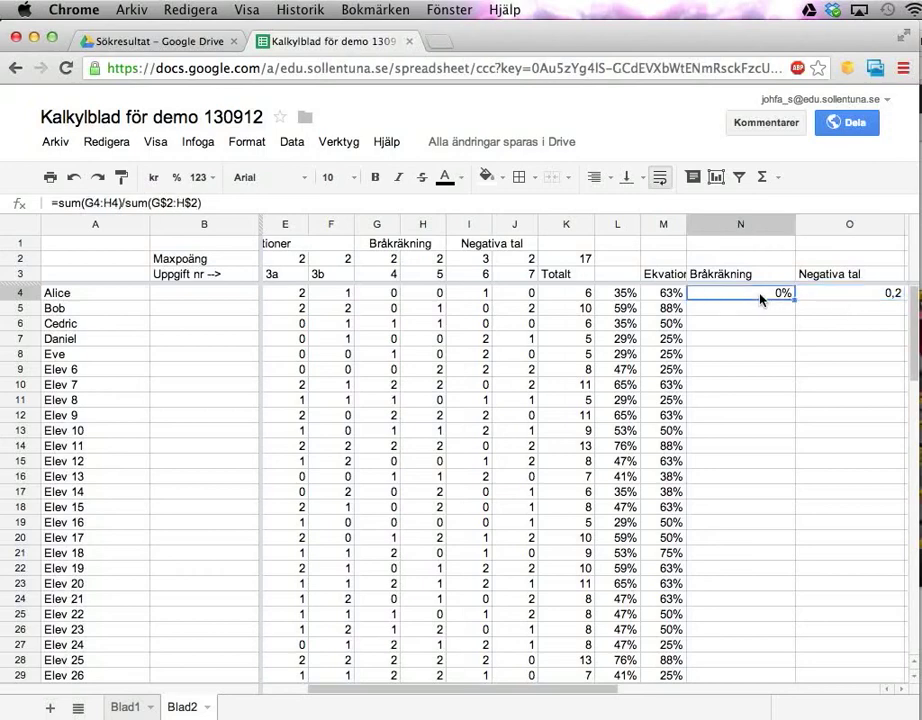
{"action": "left_click", "coordinate": [121, 178]}
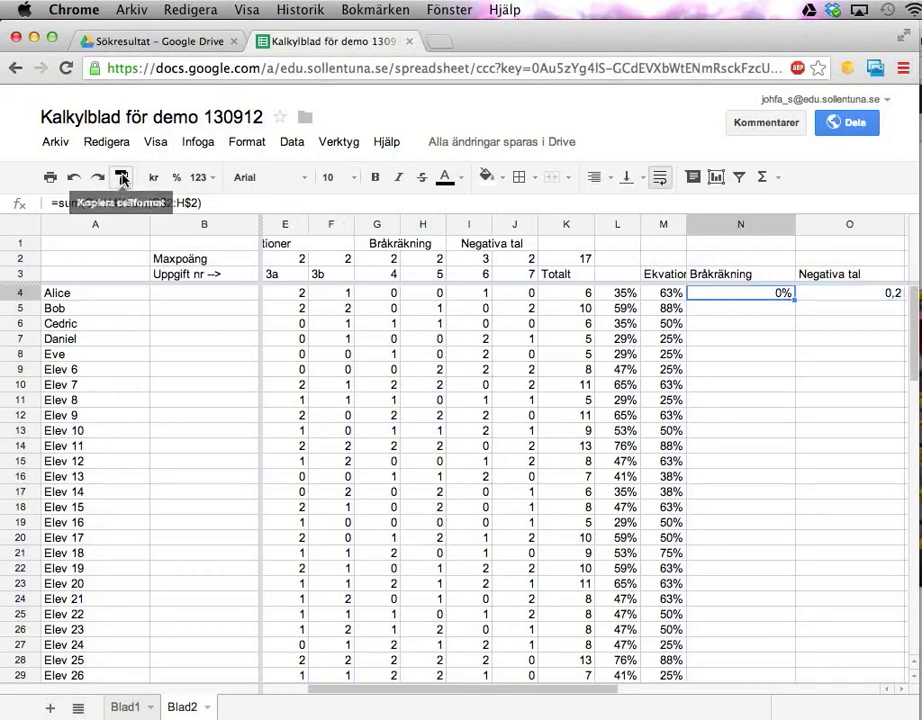
{"action": "left_click", "coordinate": [845, 295]}
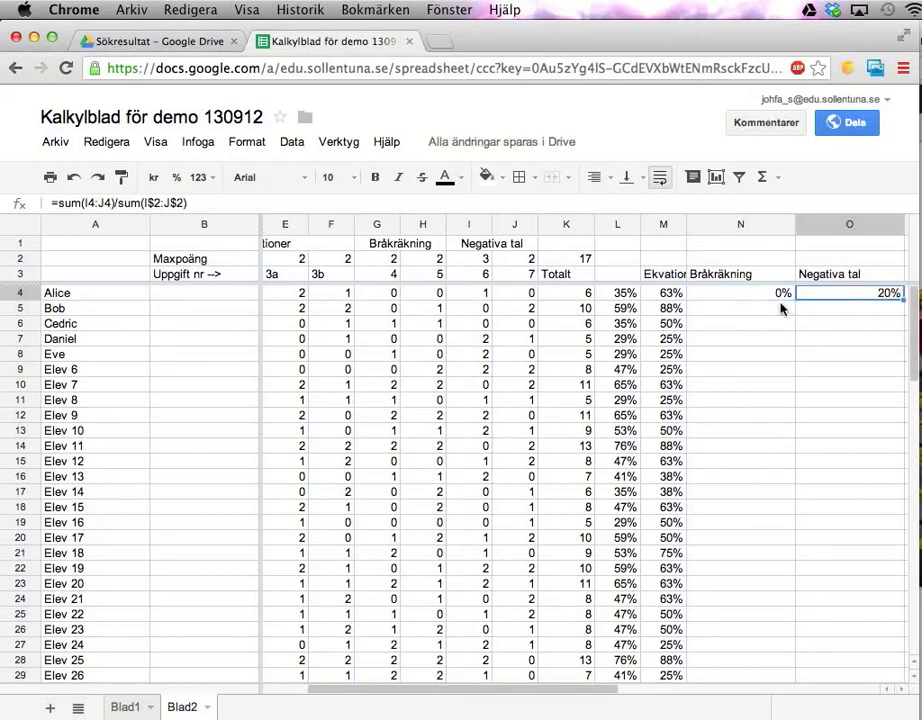
Fill the N4:O4 formulas down through row 35 for all students
{"action": "key", "text": "Left"}
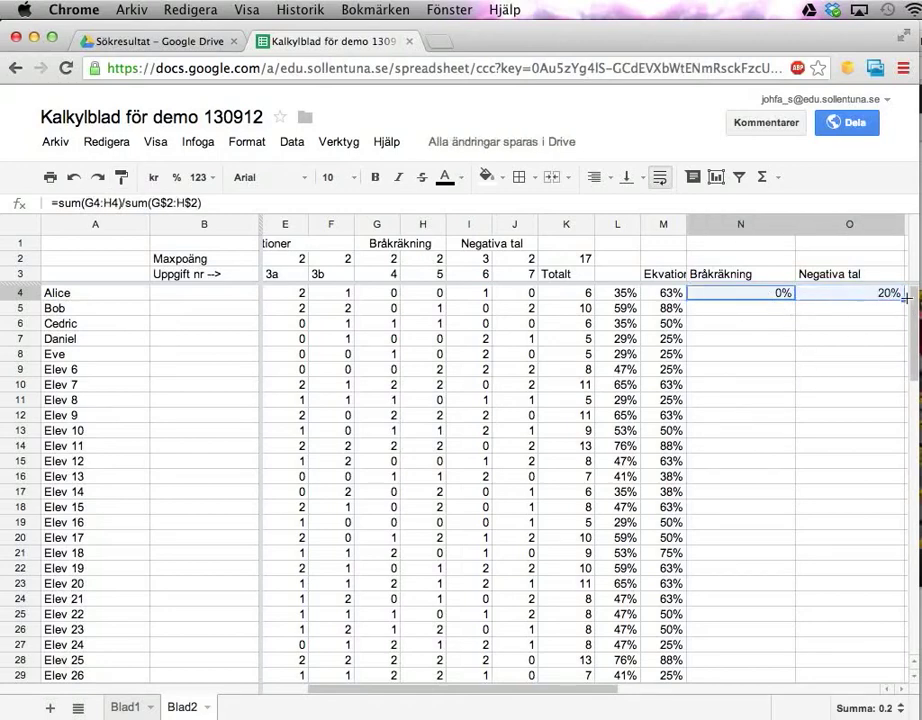
{"action": "left_click_drag", "start_coordinate": [905, 295], "coordinate": [875, 585]}
{"action": "scroll", "coordinate": [875, 585], "scroll_direction": "up", "scroll_amount": 5}
{"action": "scroll", "coordinate": [875, 585], "scroll_direction": "left", "scroll_amount": 2}
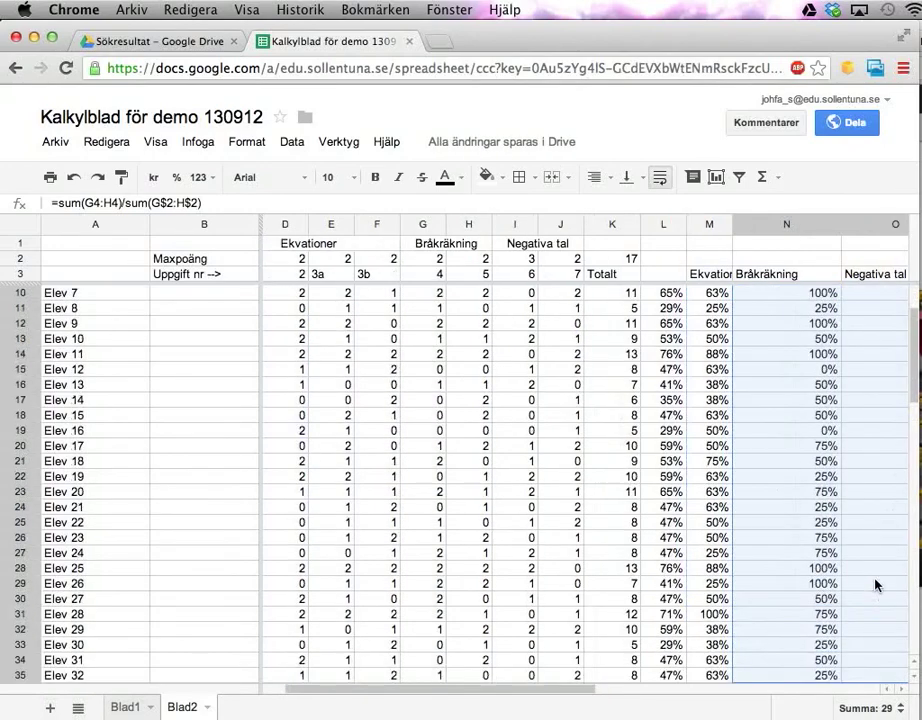
{"action": "scroll", "coordinate": [762, 550], "scroll_direction": "right", "scroll_amount": 1}
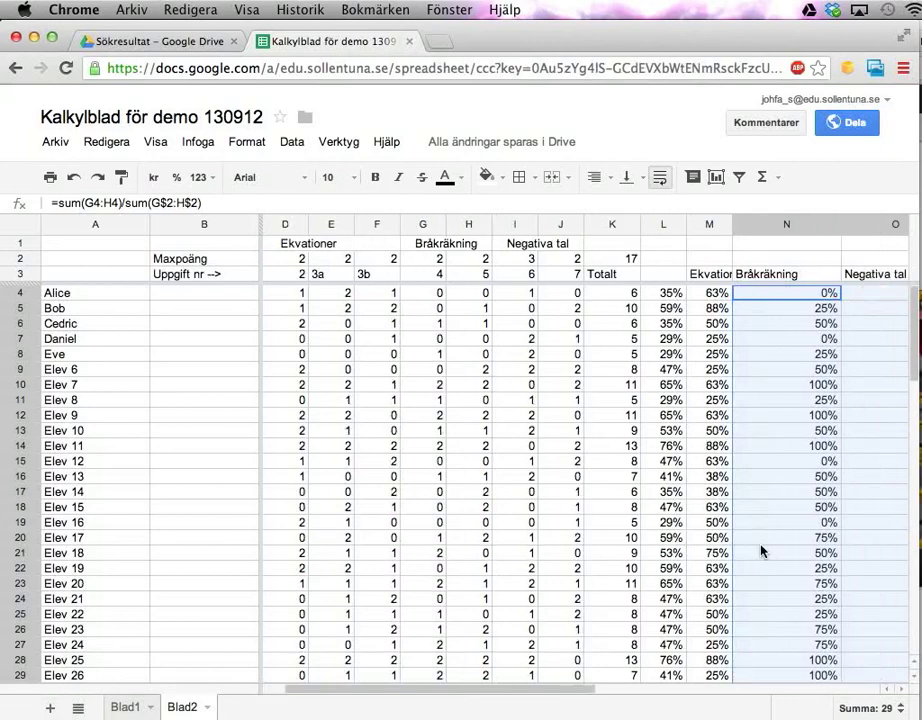
Narrow topic percentage columns M to O to an equal width, and narrow columns A and B as well
{"action": "left_click_drag", "start_coordinate": [866, 225], "coordinate": [715, 227]}
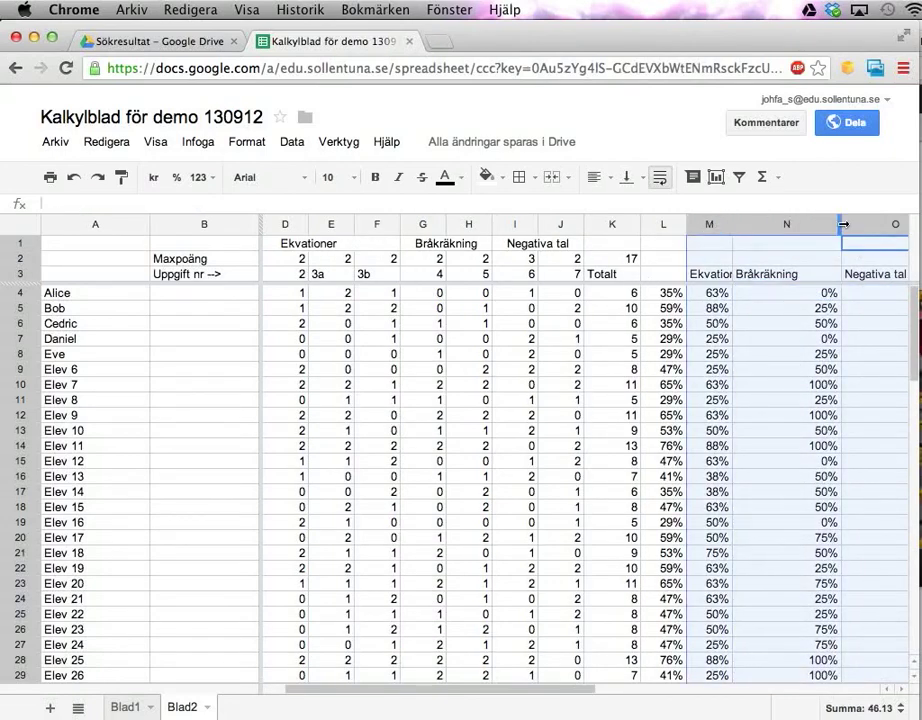
{"action": "left_click_drag", "start_coordinate": [842, 224], "coordinate": [781, 225]}
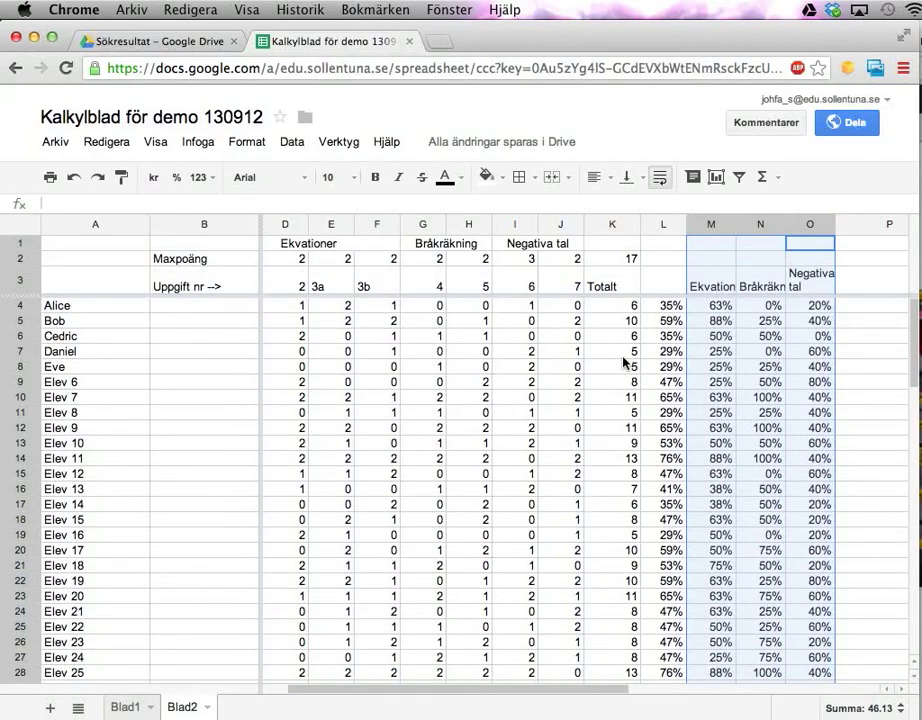
{"action": "mouse_move", "coordinate": [116, 234]}
{"action": "left_mouse_down"}
{"action": "mouse_move", "coordinate": [179, 228]}
{"action": "mouse_move", "coordinate": [105, 228]}
{"action": "left_mouse_up"}
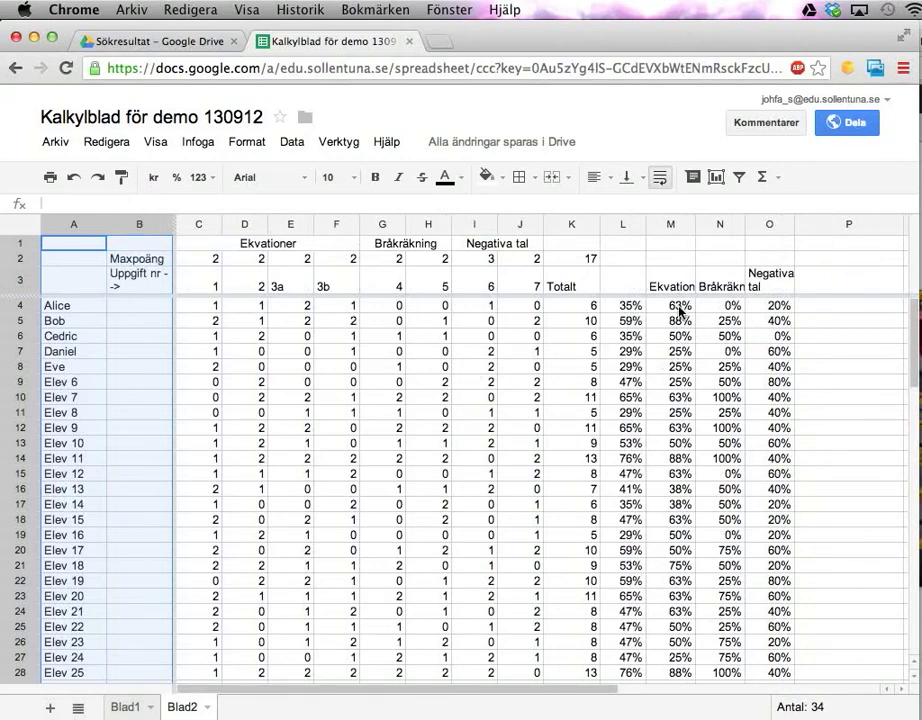
Examine the students' topic percentages in columns M to O and their points for task 4 in column G
{"action": "left_click_drag", "start_coordinate": [680, 312], "coordinate": [768, 668]}
{"action": "left_click", "coordinate": [738, 459]}
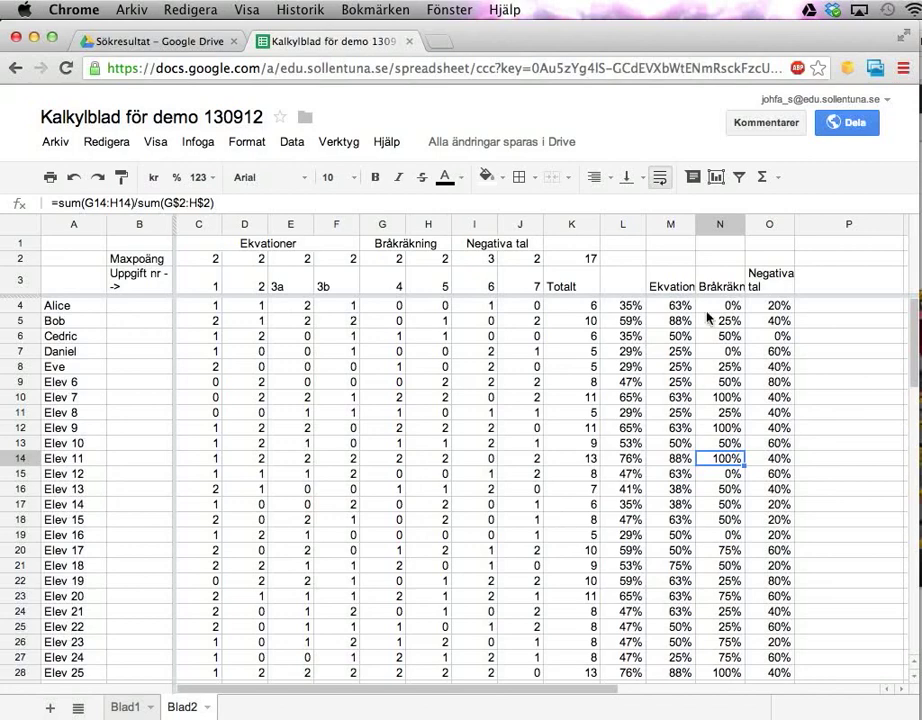
{"action": "left_click_drag", "start_coordinate": [384, 307], "coordinate": [388, 492]}
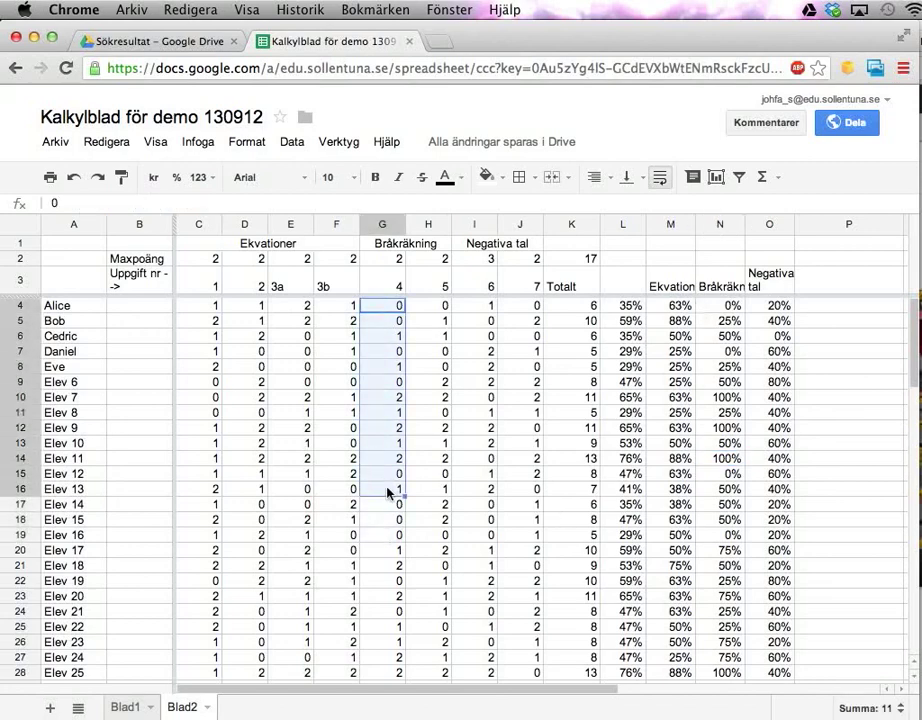